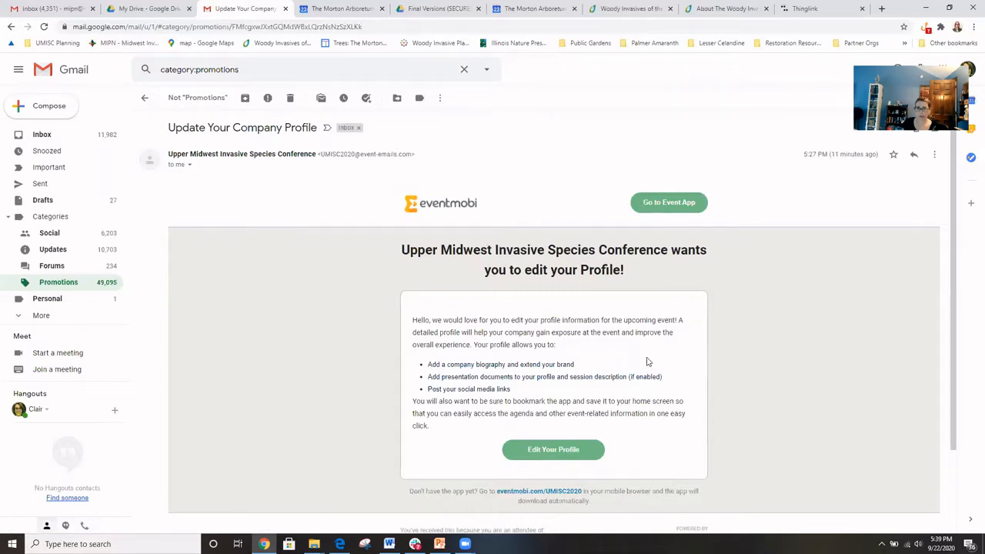
- Open the profile editor from the conference email and go to the company details
{"action": "left_click", "coordinate": [544, 455]}
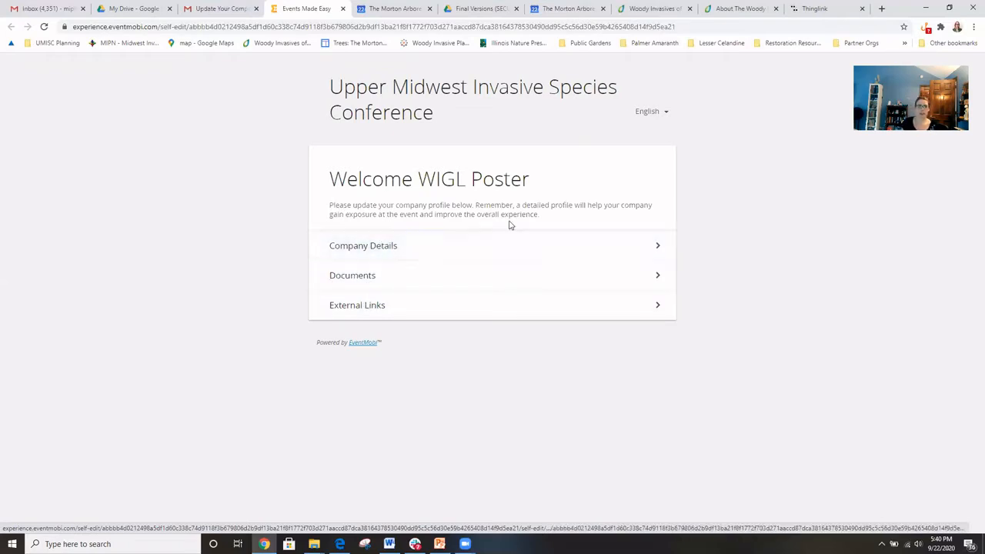
{"action": "left_click", "coordinate": [399, 248]}
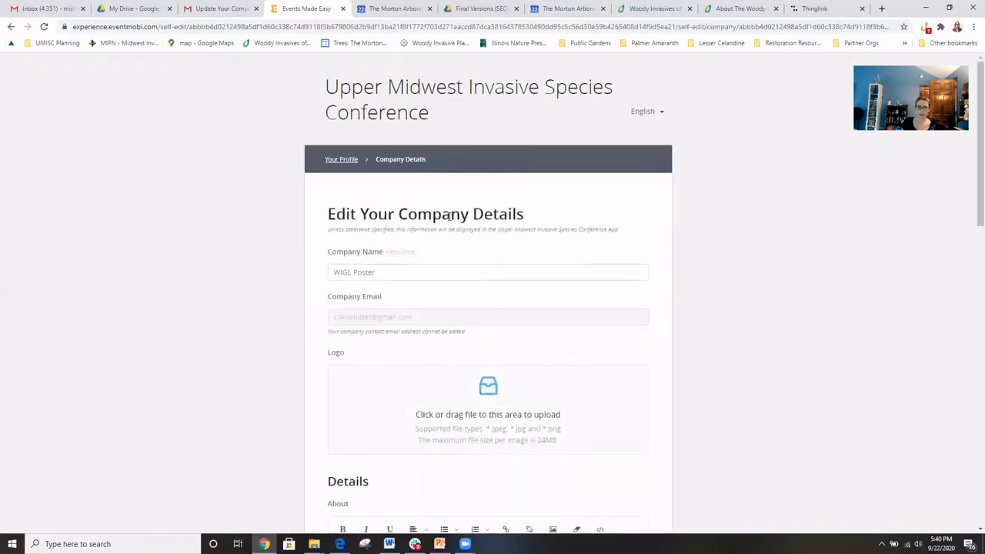
- Examine the company name, email, logo upload and About fields of the company details form
{"action": "scroll", "coordinate": [462, 237], "scroll_direction": "down", "scroll_amount": 1}
{"action": "left_click", "coordinate": [350, 220]}
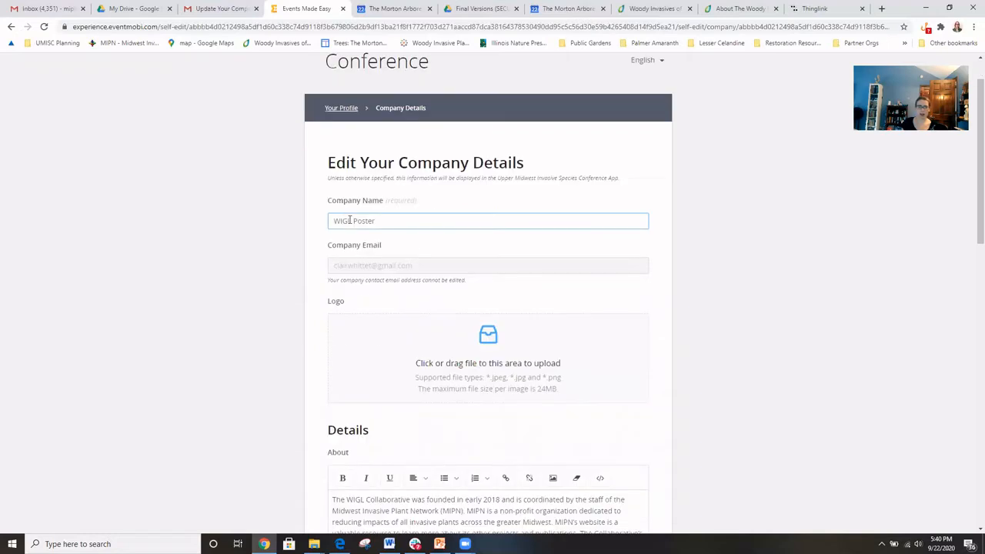
{"action": "left_click", "coordinate": [319, 222]}
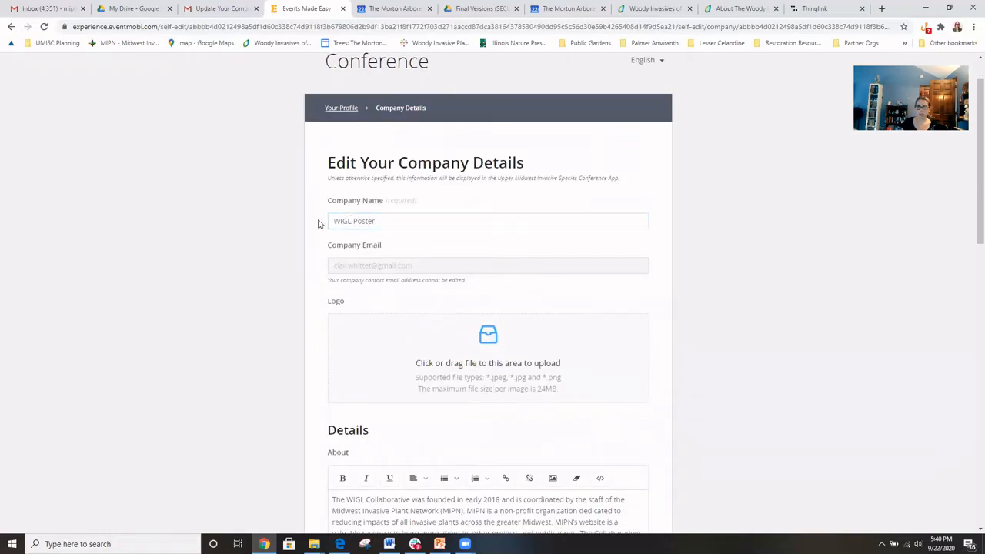
{"action": "left_click", "coordinate": [336, 218]}
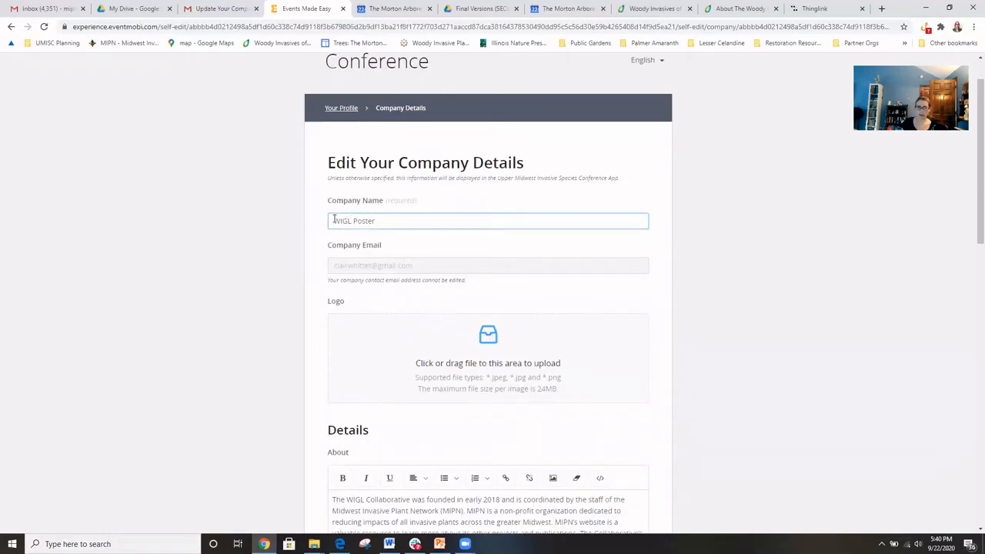
{"action": "left_click", "coordinate": [290, 237]}
{"action": "left_click", "coordinate": [337, 219]}
{"action": "left_click", "coordinate": [431, 236]}
{"action": "left_click", "coordinate": [439, 231]}
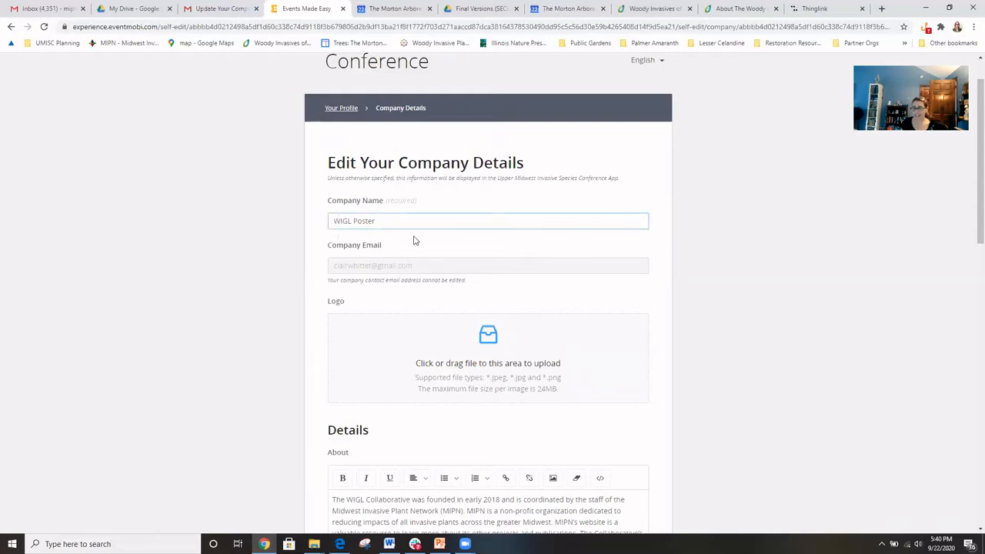
{"action": "left_click", "coordinate": [394, 244]}
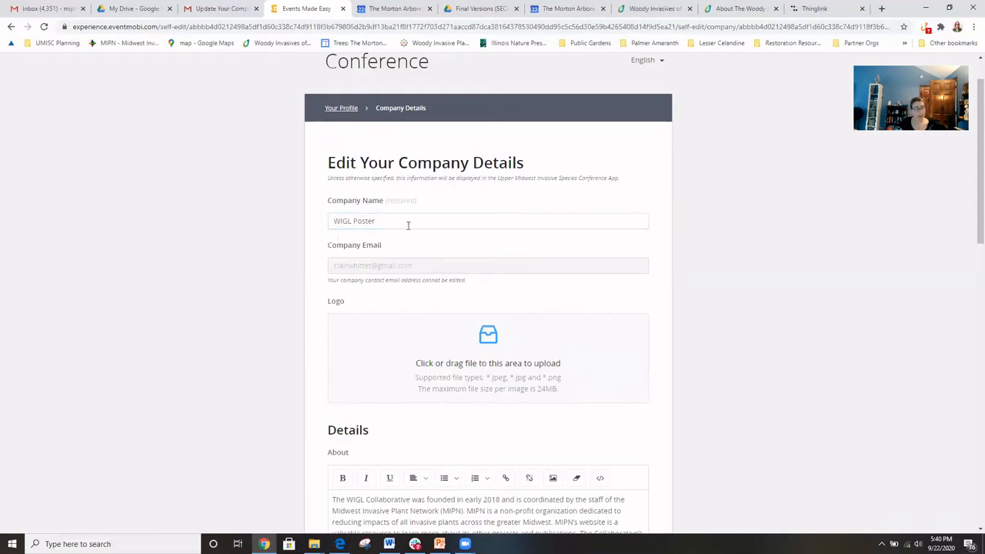
{"action": "left_click", "coordinate": [408, 222]}
{"action": "left_click", "coordinate": [440, 239]}
{"action": "left_click", "coordinate": [436, 224]}
{"action": "left_click", "coordinate": [497, 291]}
{"action": "scroll", "coordinate": [498, 291], "scroll_direction": "down", "scroll_amount": 1}
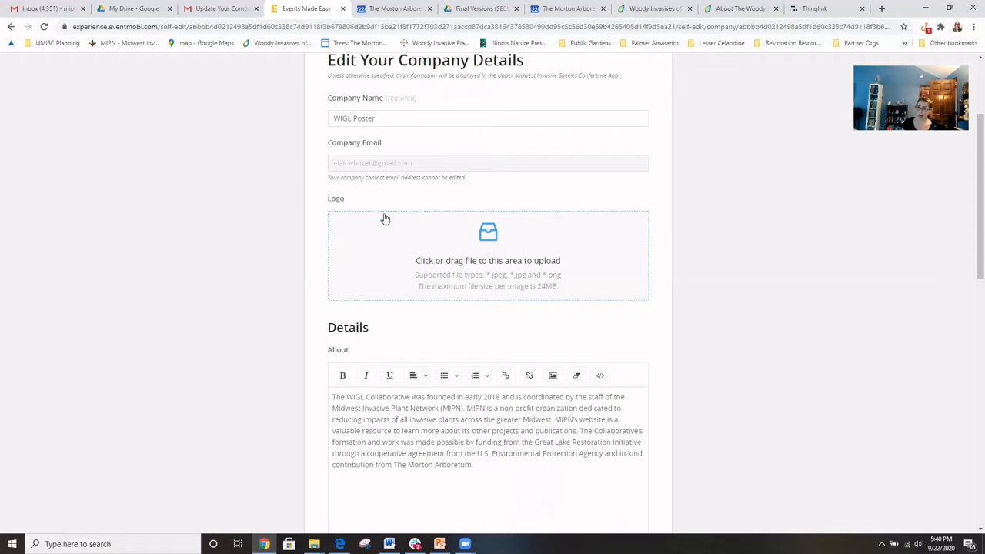
{"action": "scroll", "coordinate": [453, 264], "scroll_direction": "down", "scroll_amount": 1}
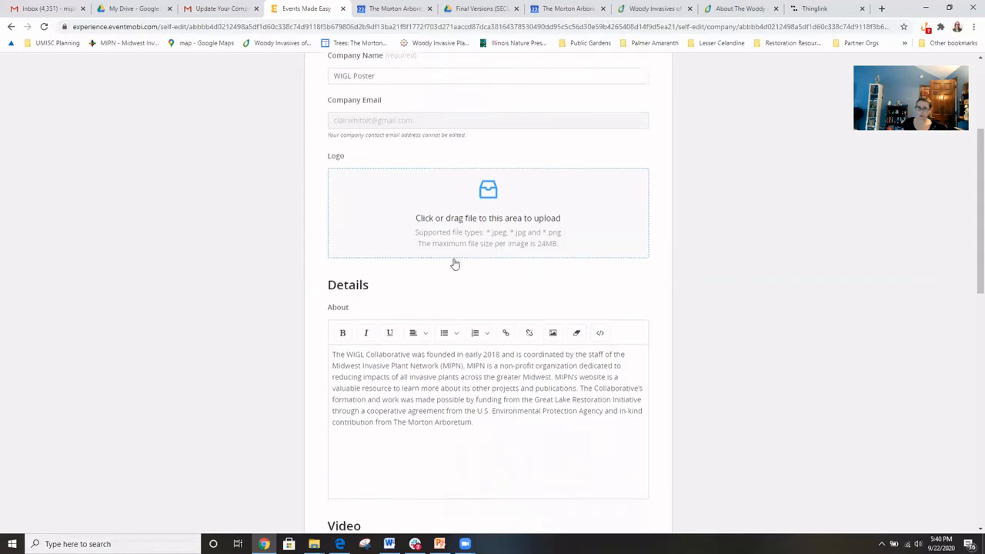
{"action": "scroll", "coordinate": [453, 264], "scroll_direction": "down", "scroll_amount": 1}
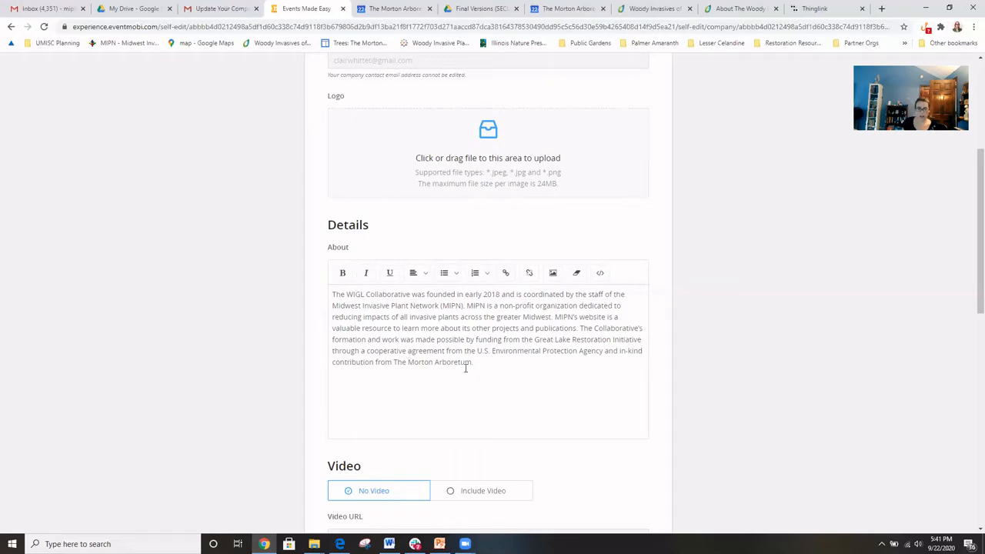
- Try italics on the closing words "The Morton Arboretum" in the About text, and undo the formatting
{"action": "left_click_drag", "start_coordinate": [472, 362], "coordinate": [394, 362]}
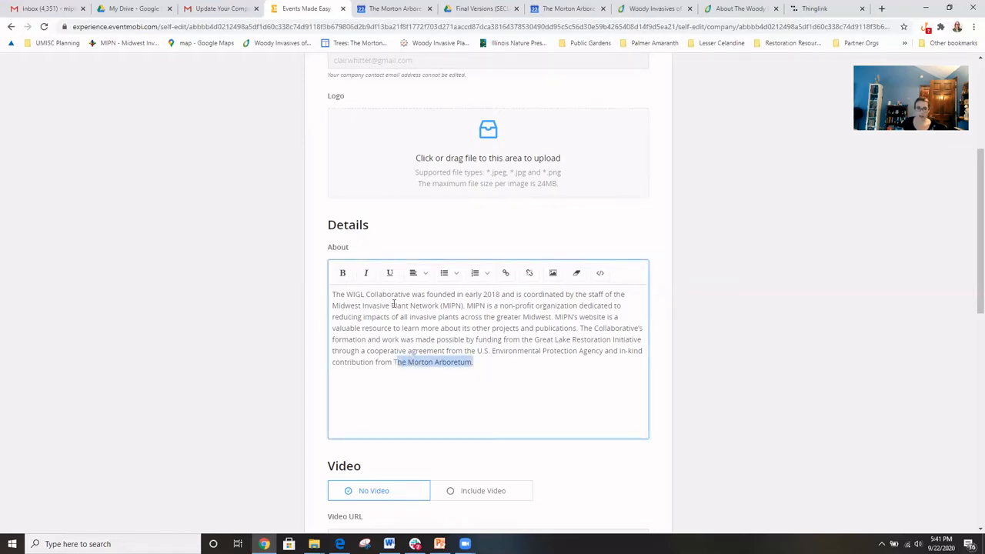
{"action": "left_click", "coordinate": [367, 273]}
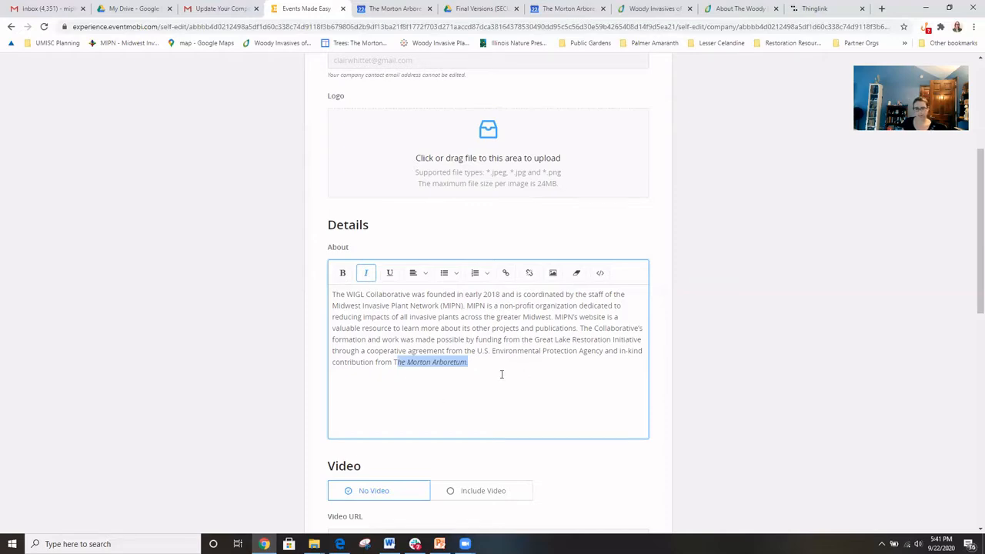
{"action": "key", "text": "ctrl+z"}
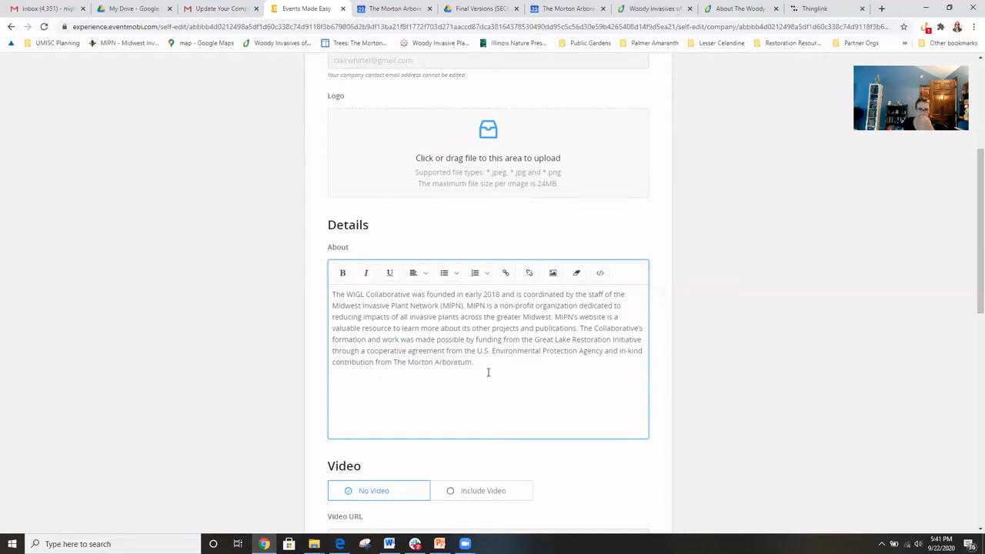
- Review the video, call-to-action and contact information options in the rest of the company details form
{"action": "scroll", "coordinate": [488, 373], "scroll_direction": "down", "scroll_amount": 2}
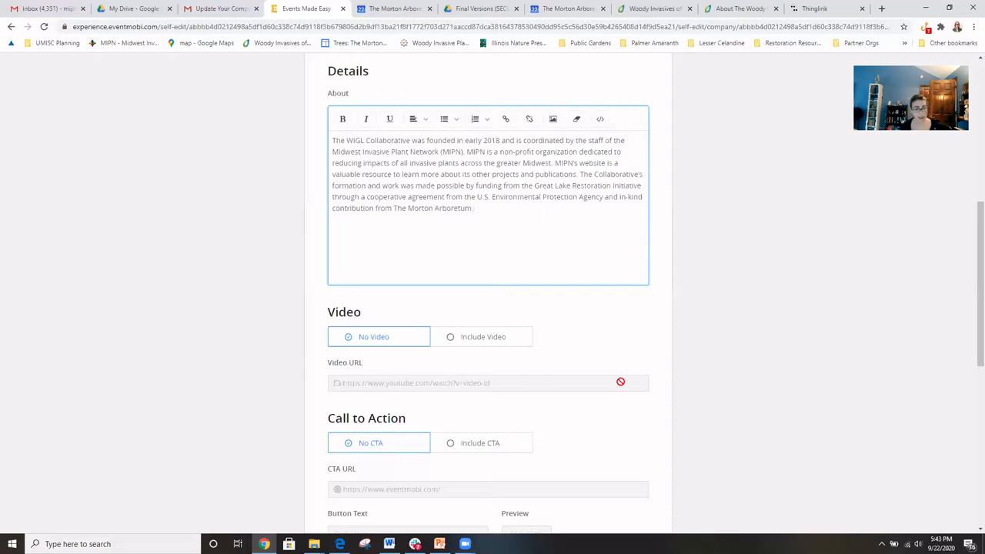
{"action": "scroll", "coordinate": [617, 385], "scroll_direction": "down", "scroll_amount": 2}
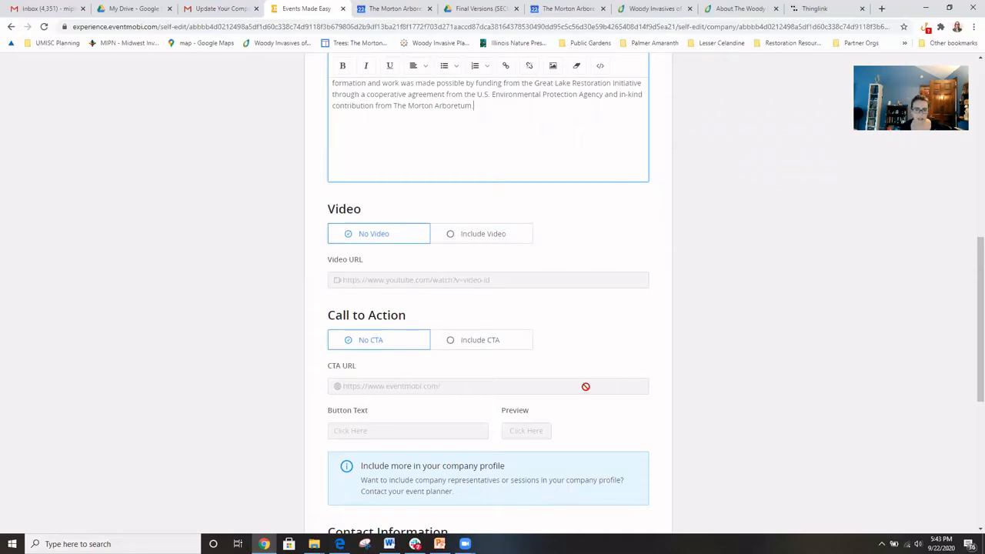
{"action": "scroll", "coordinate": [585, 386], "scroll_direction": "down", "scroll_amount": 1}
{"action": "scroll", "coordinate": [585, 387], "scroll_direction": "down", "scroll_amount": 3}
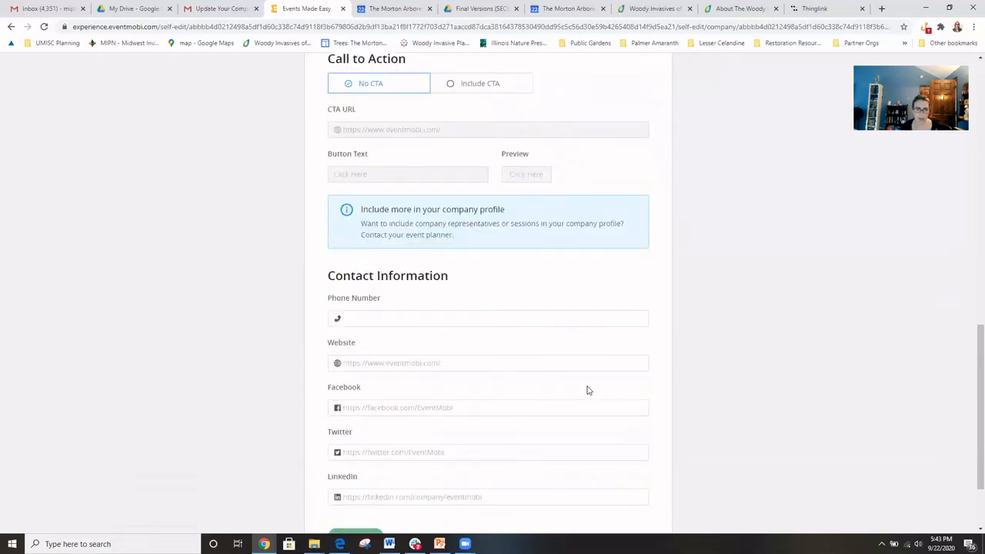
{"action": "scroll", "coordinate": [569, 315], "scroll_direction": "down", "scroll_amount": 2}
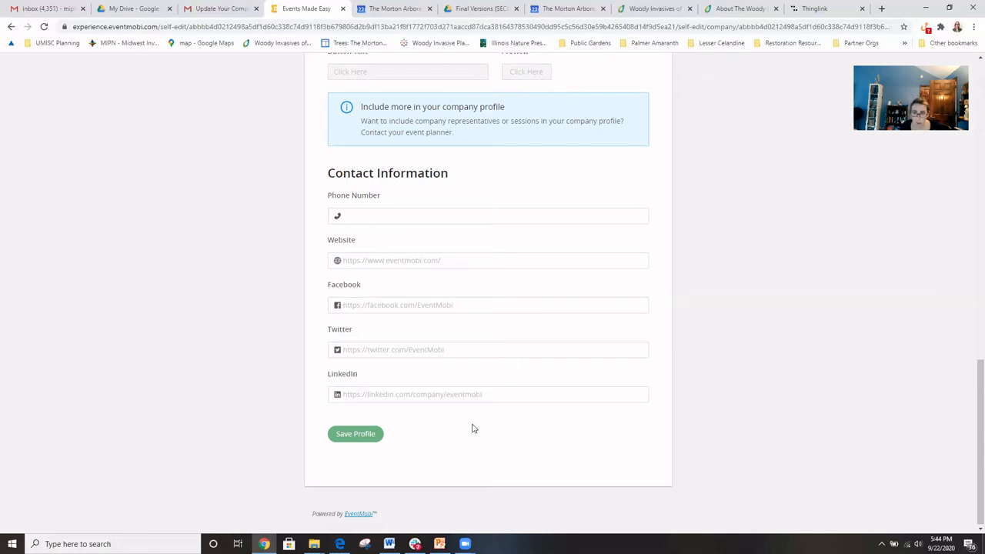
{"action": "scroll", "coordinate": [472, 428], "scroll_direction": "up", "scroll_amount": 3}
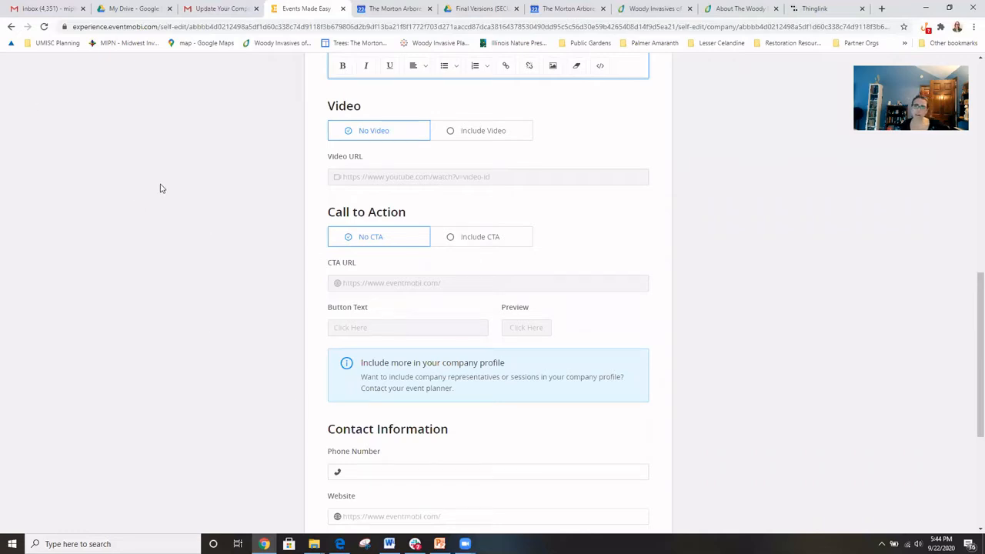
- Return to the profile overview and open the documents section to view its upload options
{"action": "left_click", "coordinate": [12, 28]}
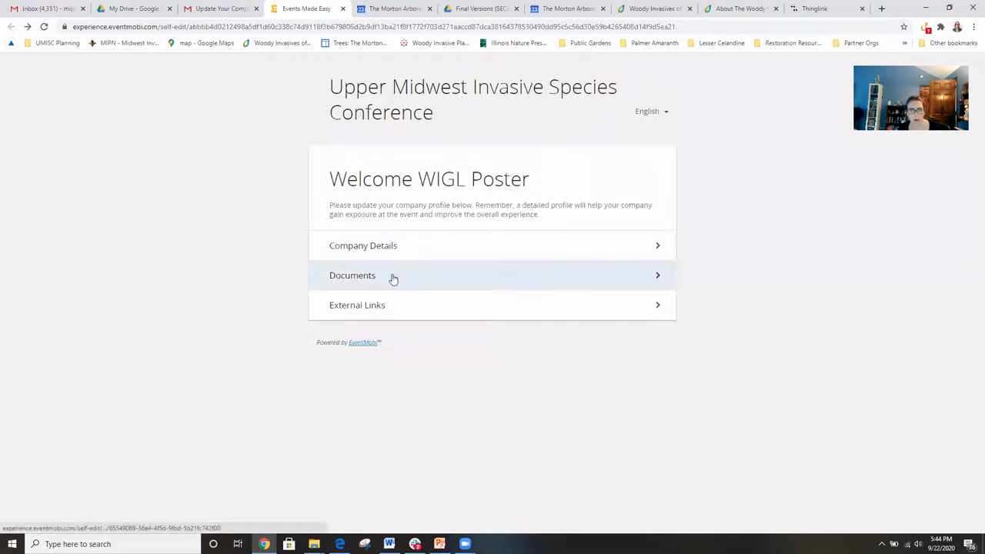
{"action": "left_click", "coordinate": [469, 285]}
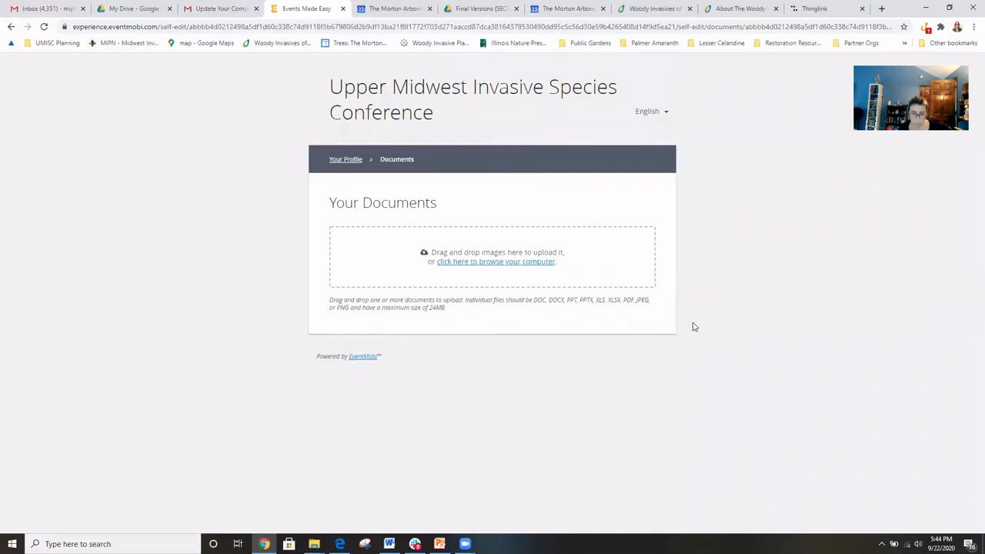
- Open the profile's external links section, view the form for adding a link, and cancel it
{"action": "left_click", "coordinate": [11, 26]}
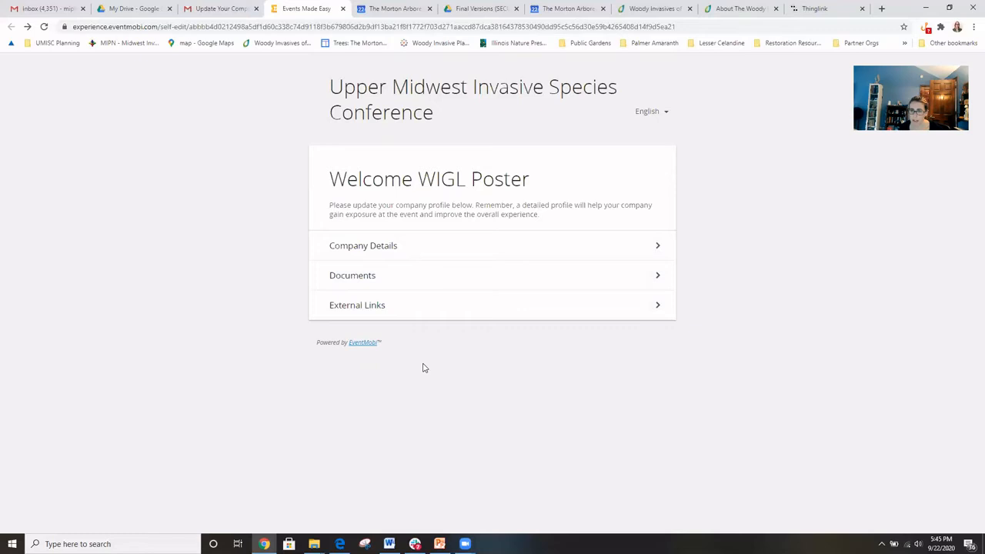
{"action": "left_click", "coordinate": [420, 322]}
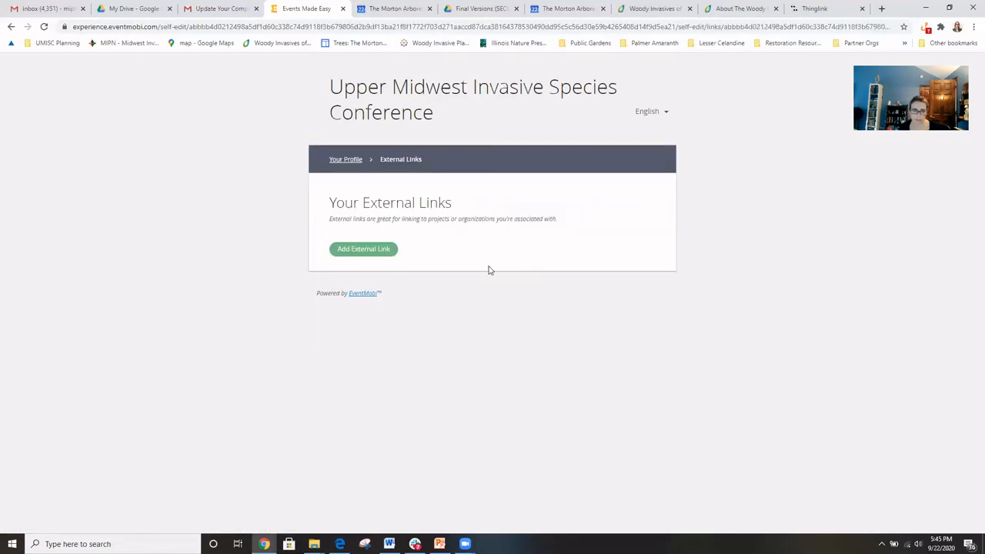
{"action": "left_click", "coordinate": [359, 254]}
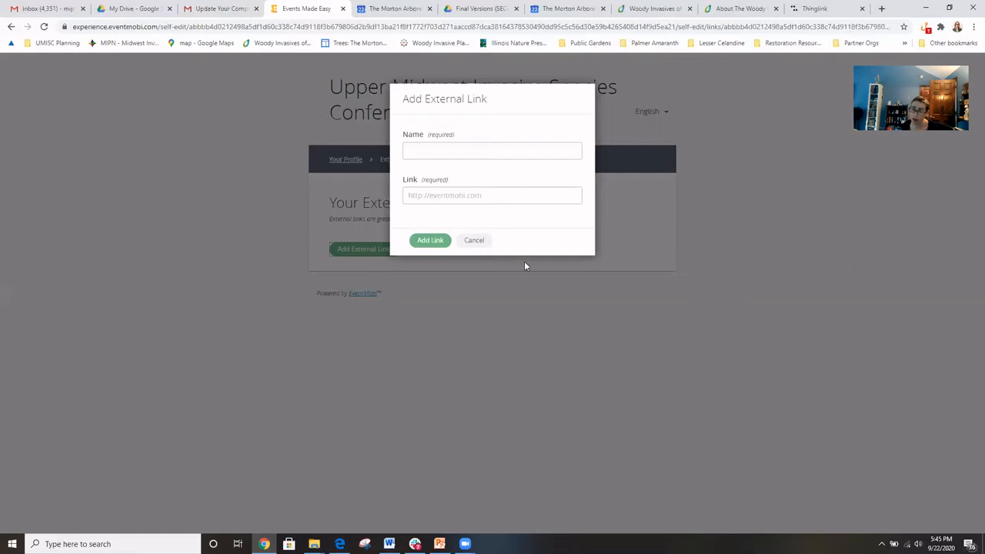
{"action": "left_click", "coordinate": [482, 245]}
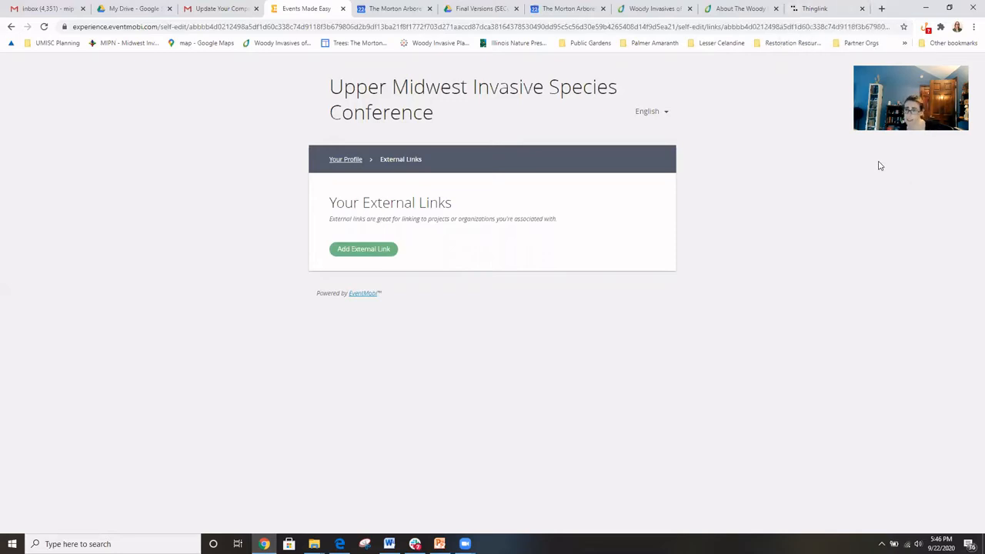
- Switch to ThingLink and upload a photo of the shrub-lined, leaf-strewn grass path as a new image
{"action": "left_click", "coordinate": [831, 8]}
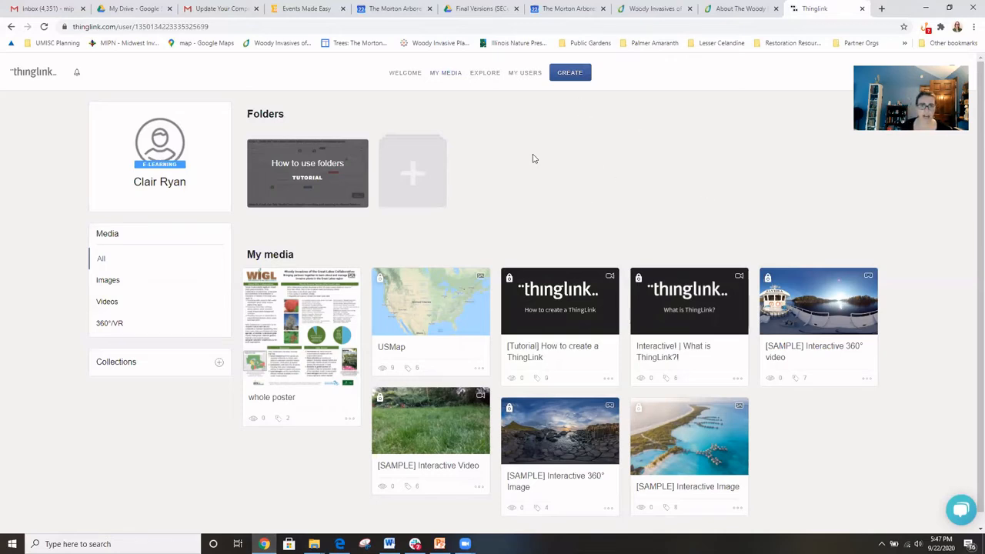
{"action": "left_click", "coordinate": [573, 74]}
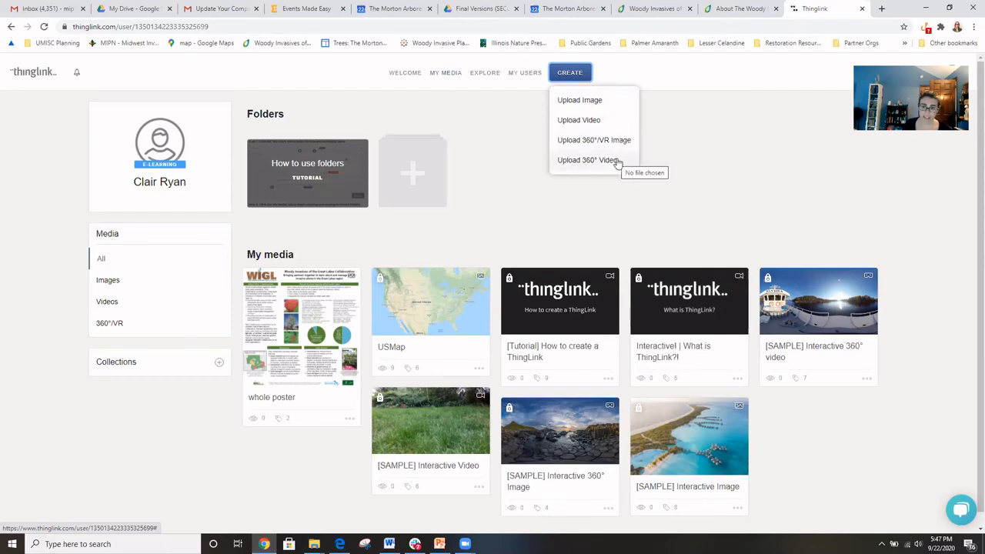
{"action": "left_click", "coordinate": [583, 102]}
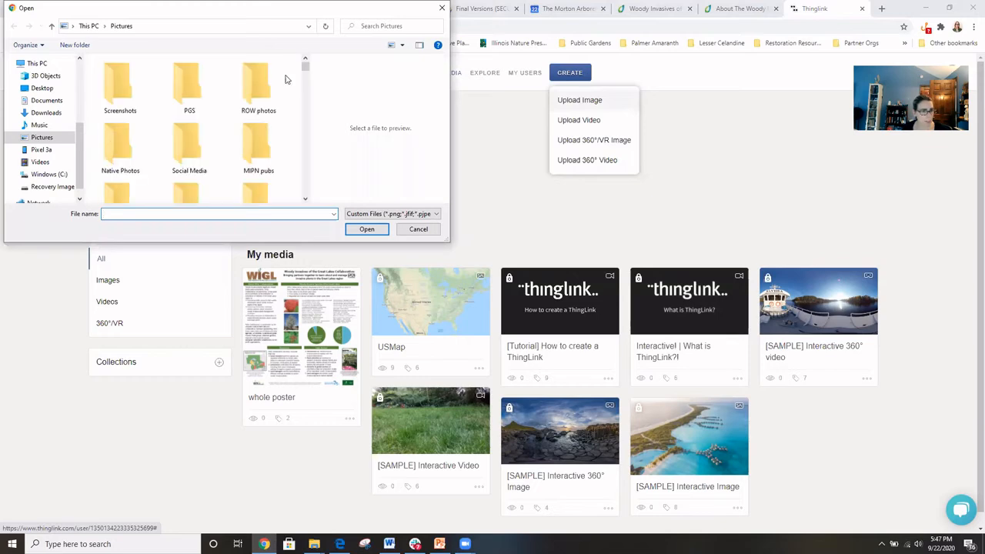
{"action": "scroll", "coordinate": [59, 142], "scroll_direction": "up", "scroll_amount": 1}
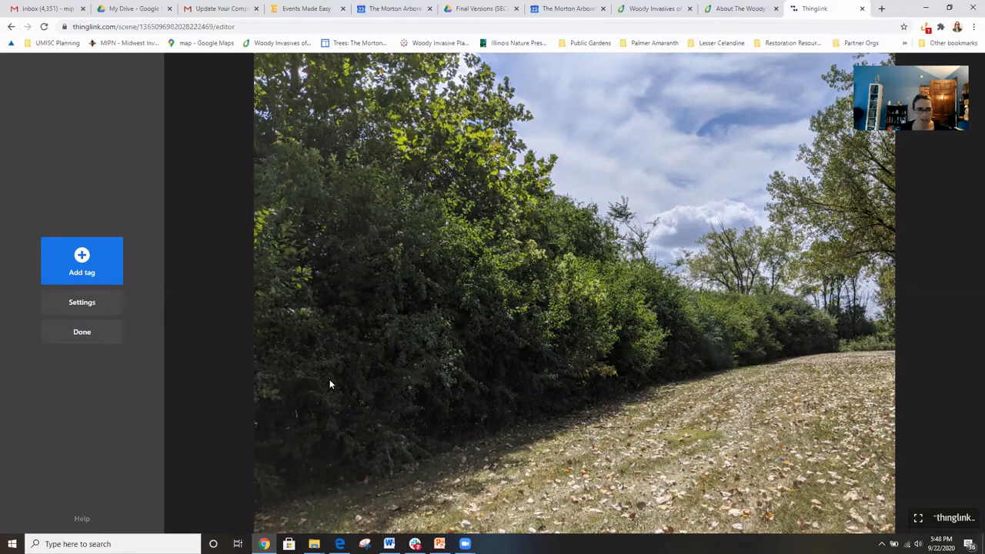
- Add a text and media tag to the photo with the yellow number 1 icon and the title "Buckthorn"
{"action": "left_click", "coordinate": [86, 271]}
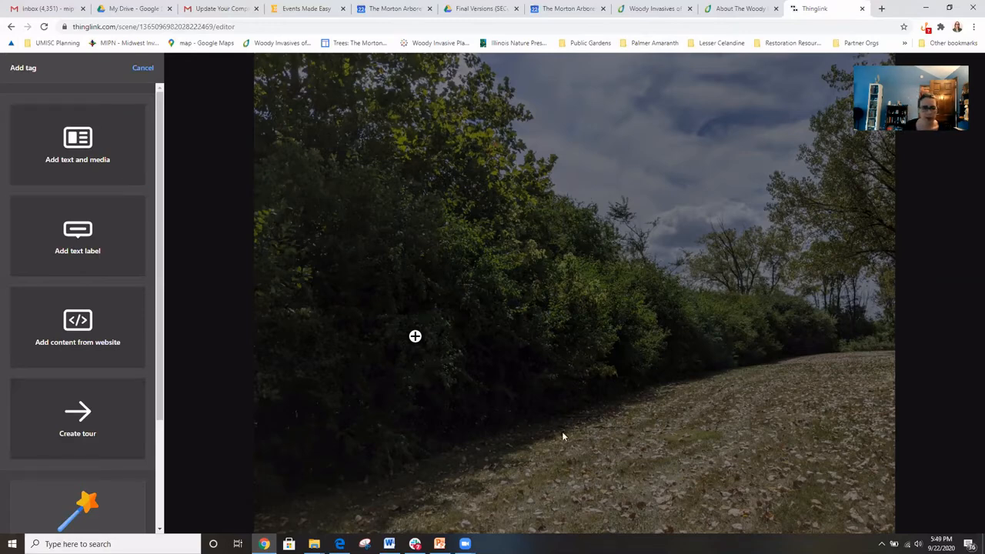
{"action": "left_click", "coordinate": [79, 161]}
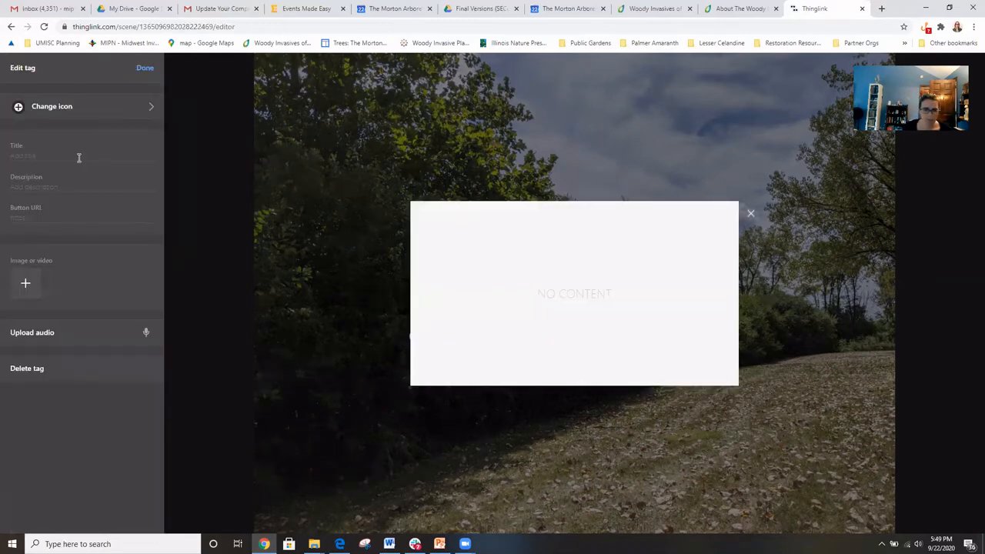
{"action": "left_click", "coordinate": [152, 112]}
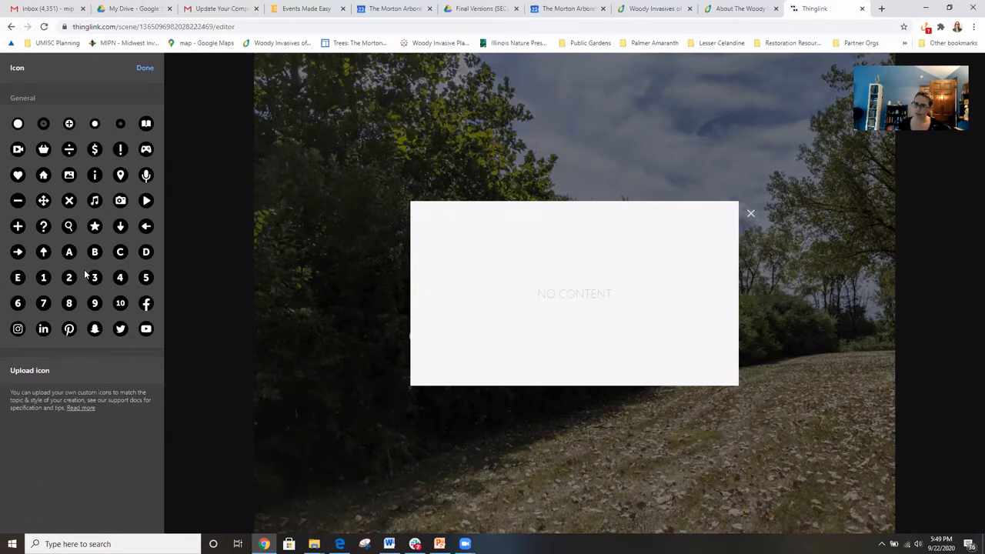
{"action": "left_click", "coordinate": [44, 279]}
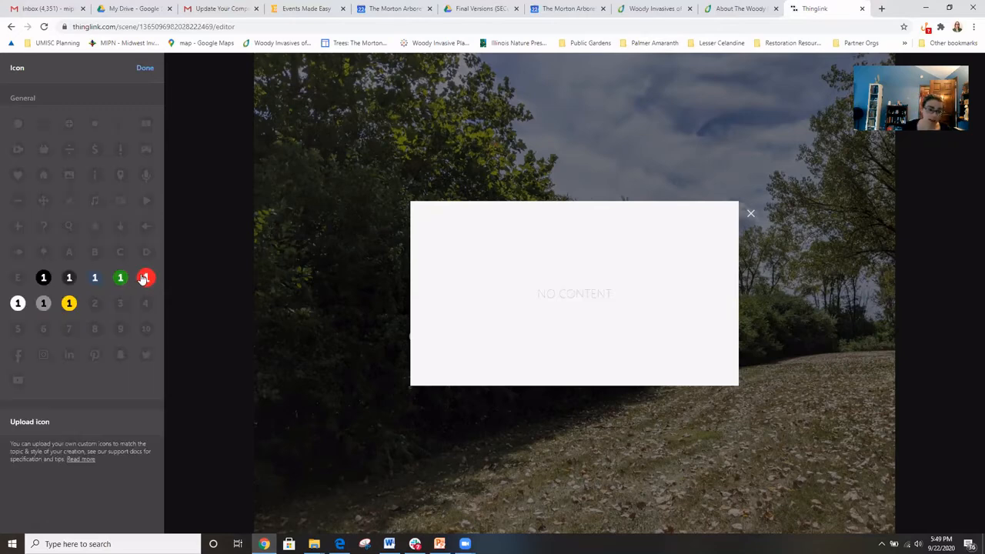
{"action": "left_click", "coordinate": [68, 304]}
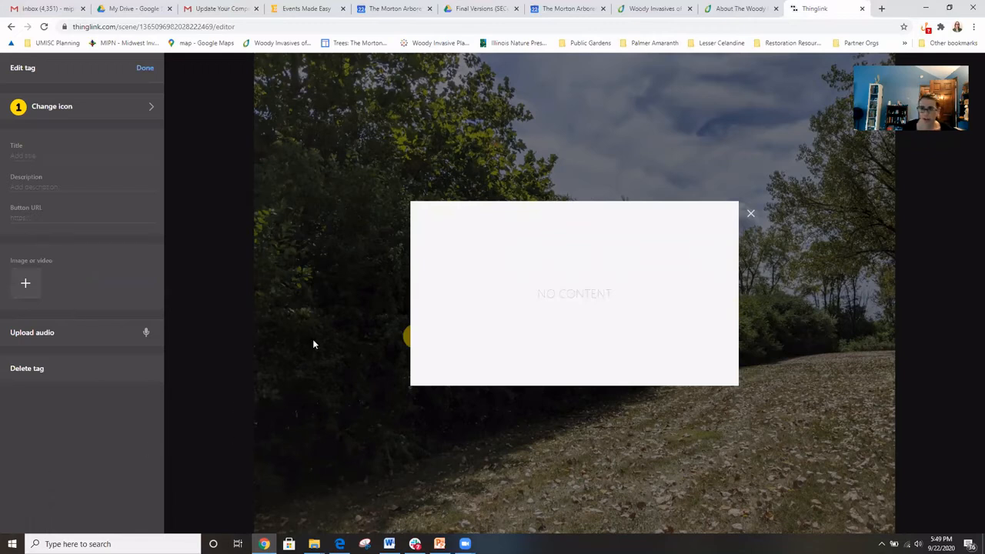
{"action": "left_click", "coordinate": [46, 154]}
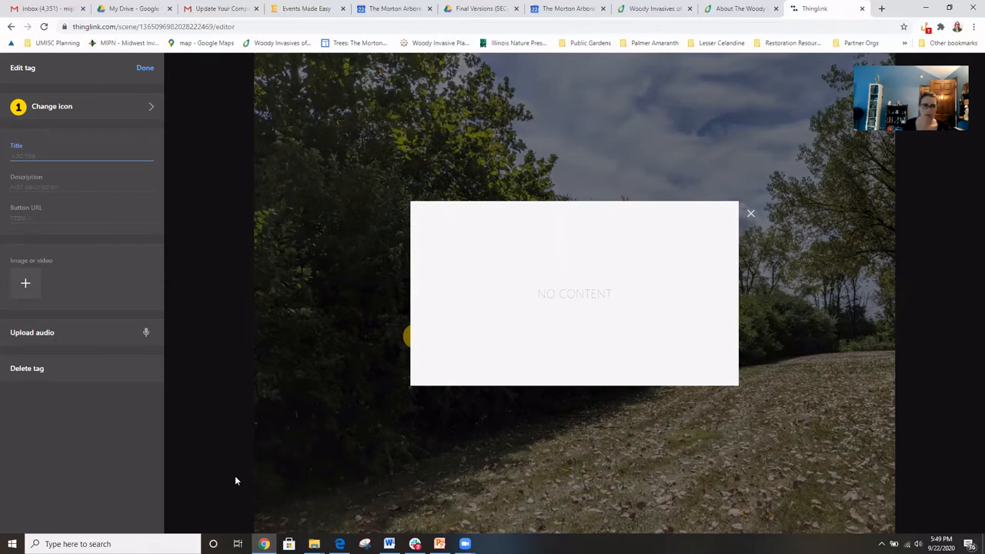
{"action": "type", "text": "Buckthorn"}
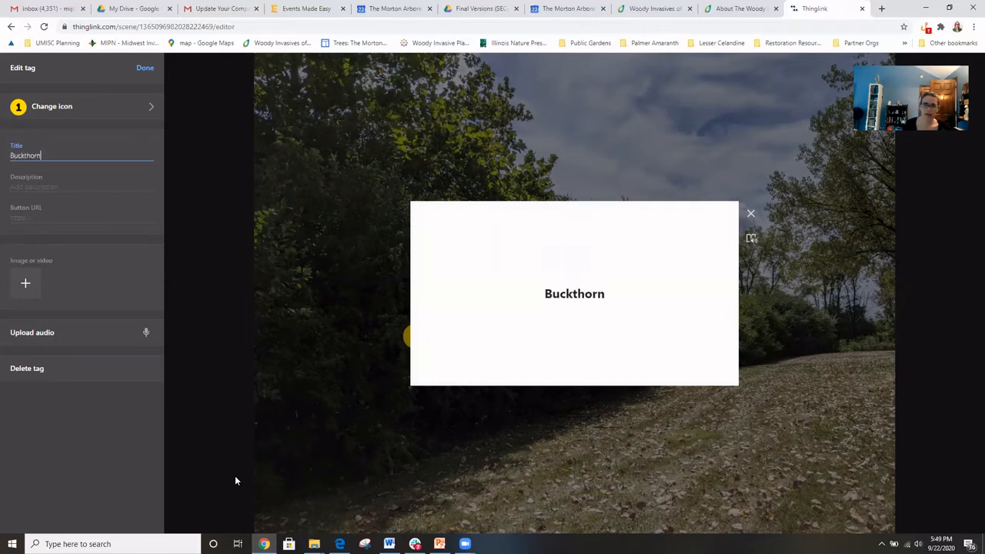
- Complete the number 1 tag's title as "Buckthorn Buds" and add the description "Buds surround spur-like thorn"
{"action": "type", "text": " Buds"}
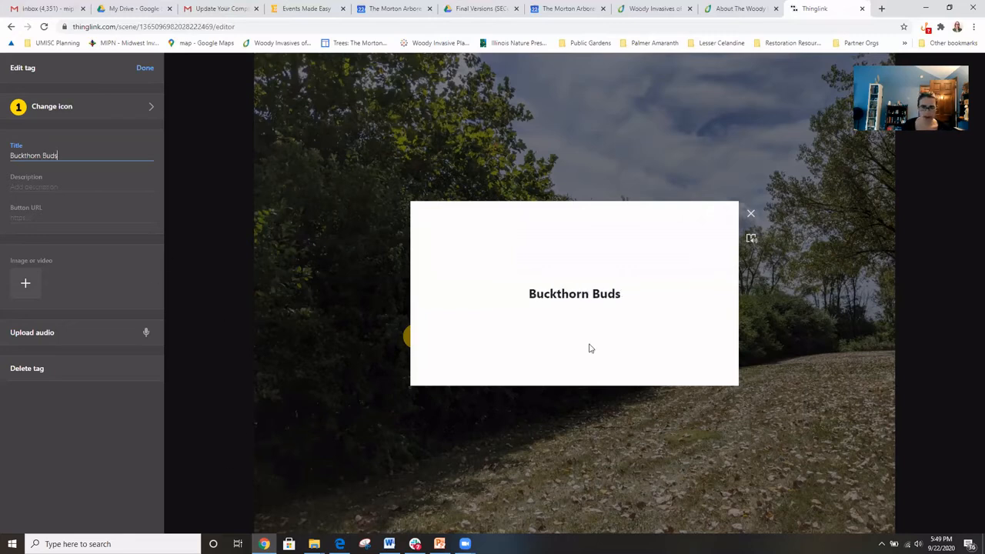
{"action": "left_click", "coordinate": [8, 187]}
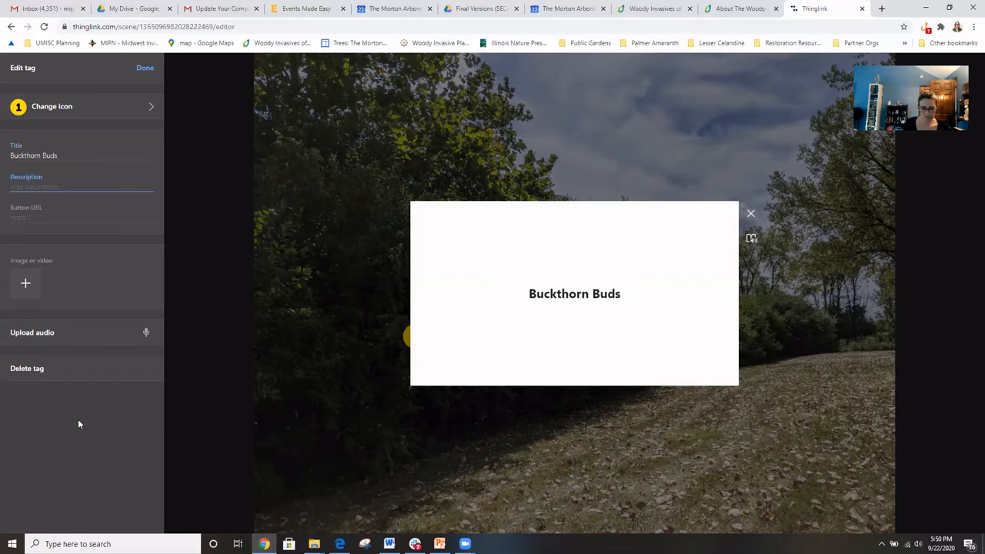
{"action": "type", "text": "Bud"}
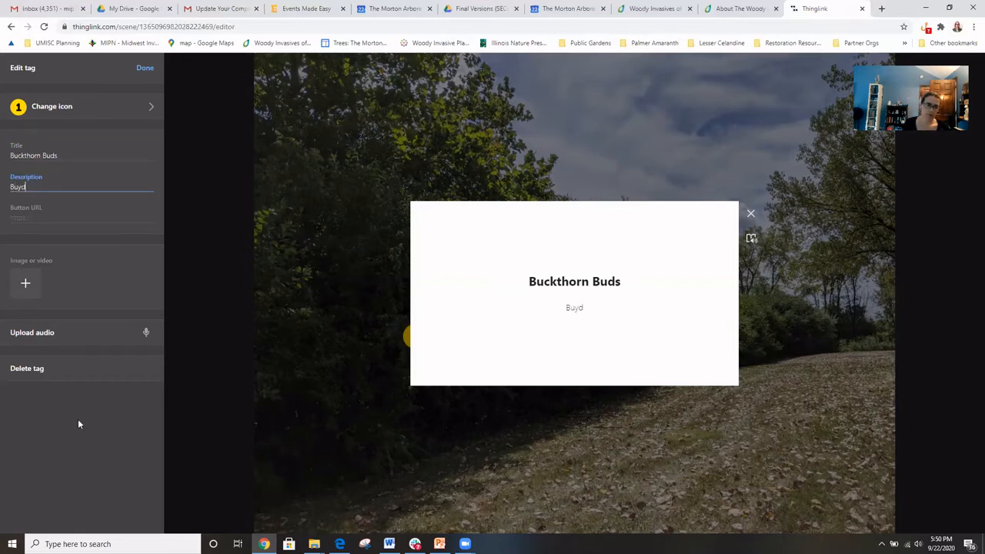
{"action": "key", "text": "BackSpace"}
{"action": "type", "text": "ds surr"}
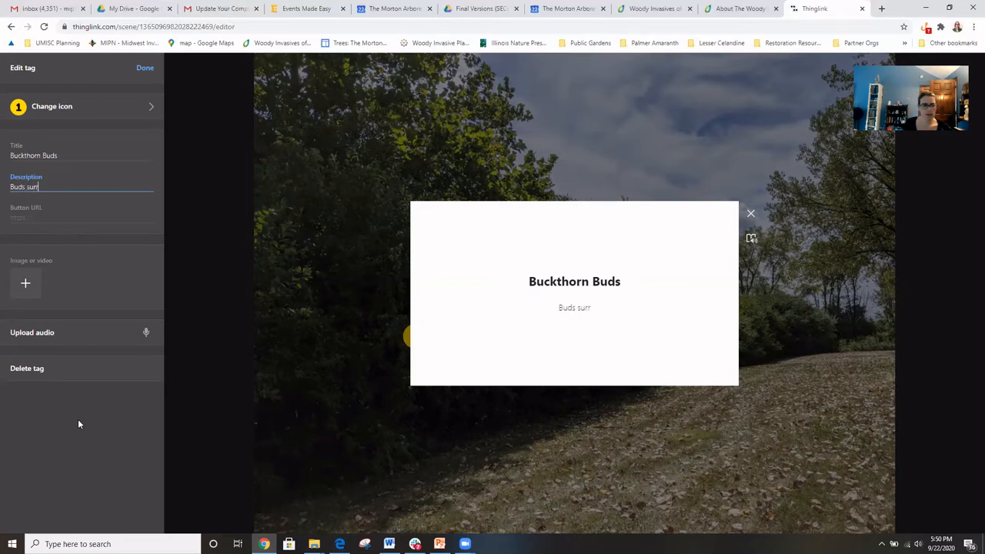
{"action": "type", "text": "ound "}
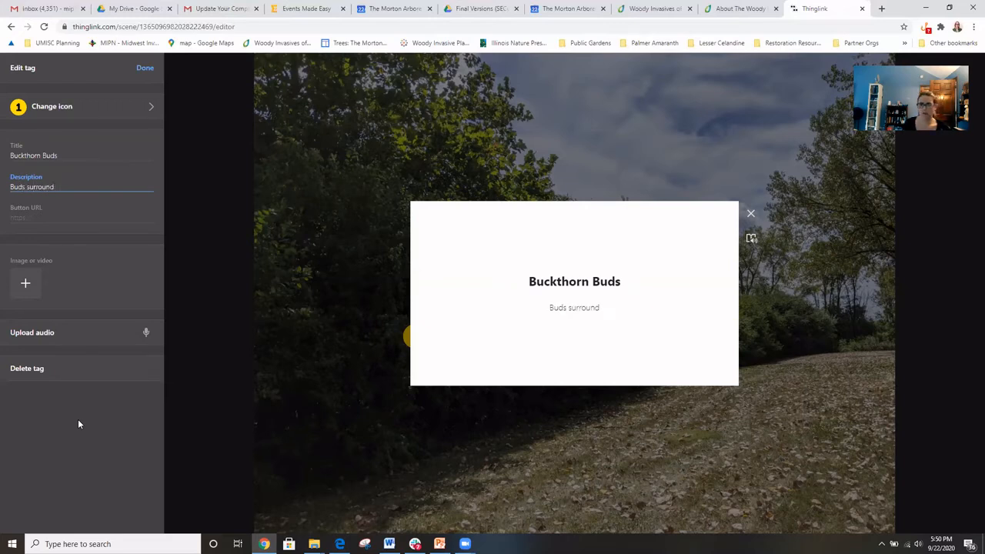
{"action": "type", "text": "spur"}
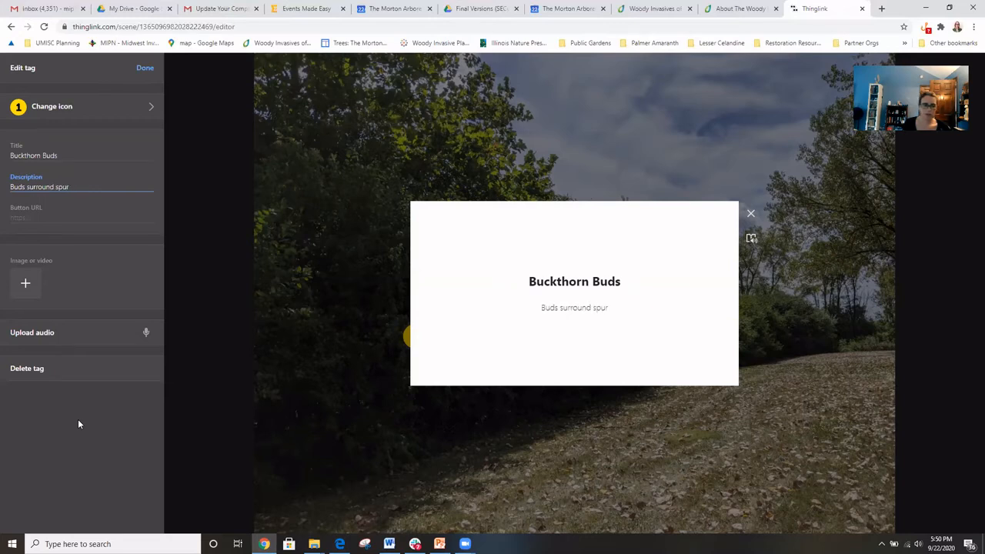
{"action": "type", "text": "-like thorn"}
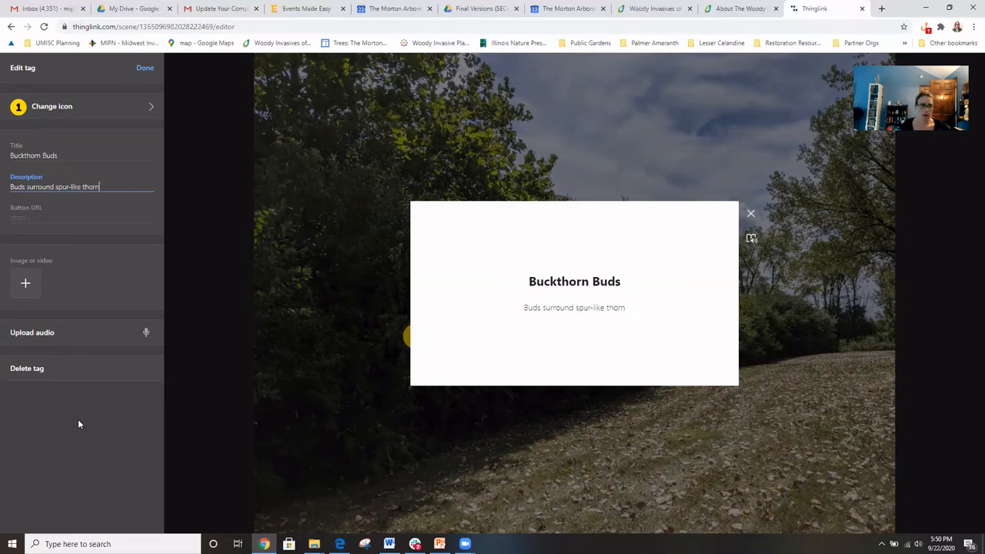
- Attach the image buckthorn buds.jpg to the Buckthorn Buds tag and finish editing the tag
{"action": "left_click", "coordinate": [24, 287]}
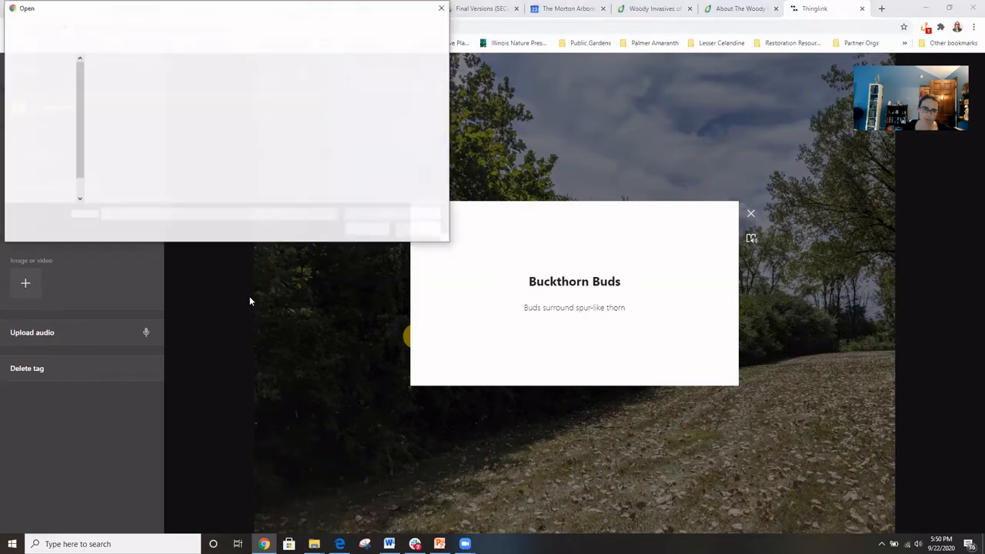
{"action": "scroll", "coordinate": [192, 153], "scroll_direction": "down", "scroll_amount": 1}
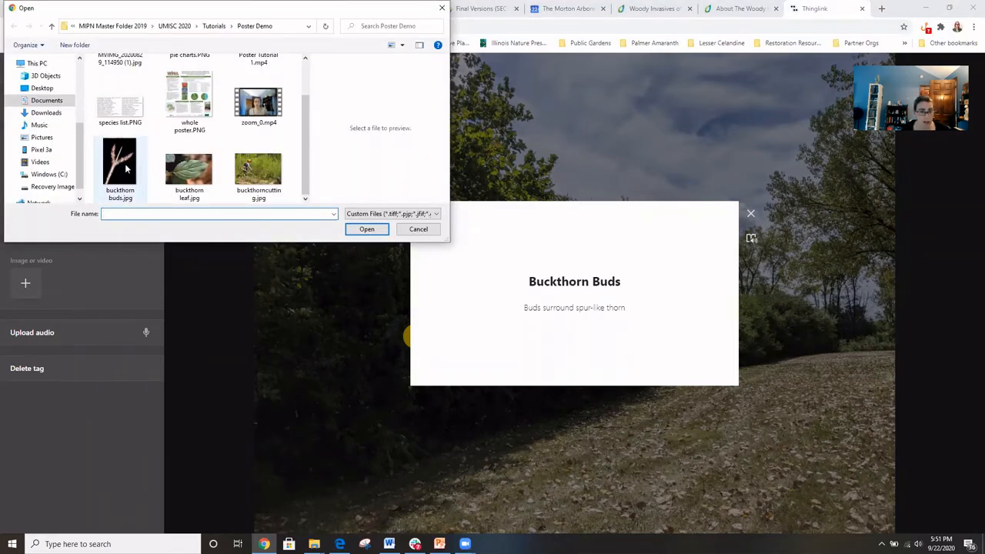
{"action": "left_click", "coordinate": [123, 163]}
{"action": "left_click", "coordinate": [365, 229]}
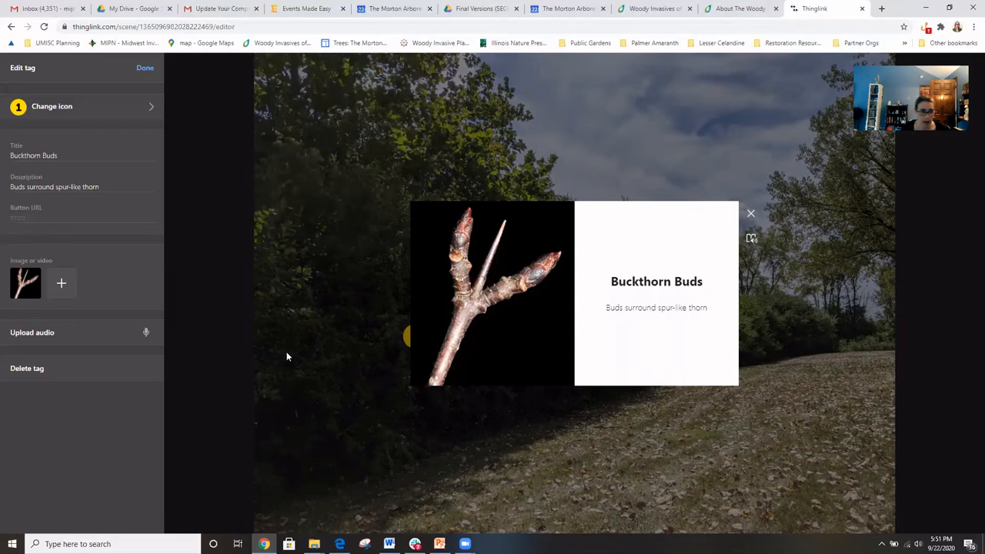
{"action": "left_click", "coordinate": [145, 71]}
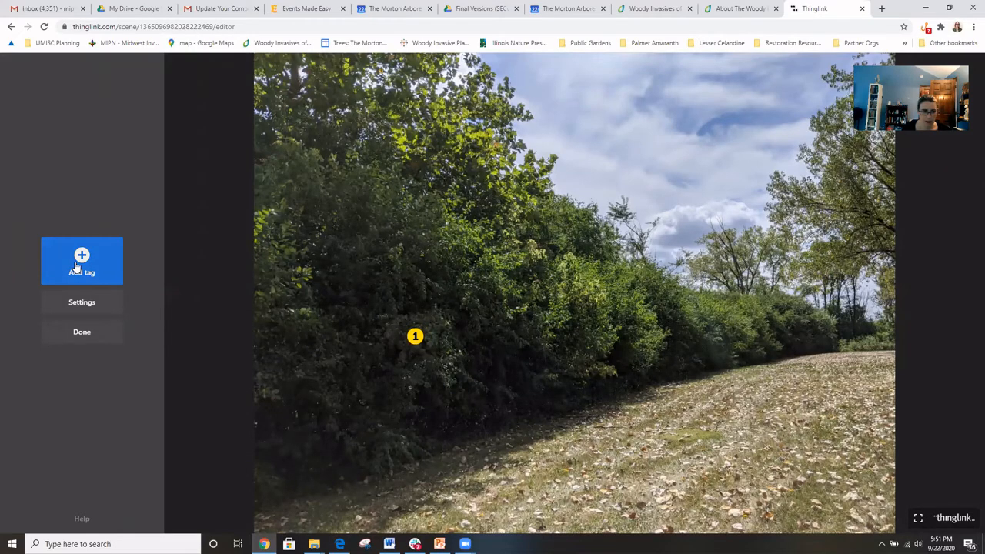
- Add a second text and media tag to the photo with the yellow number 2 icon
{"action": "left_click", "coordinate": [77, 266]}
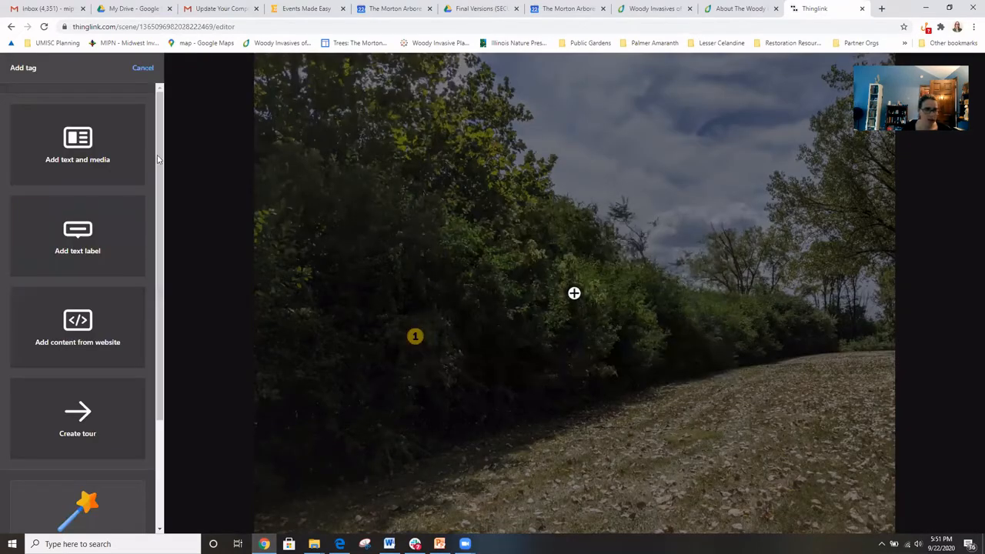
{"action": "left_click", "coordinate": [126, 167]}
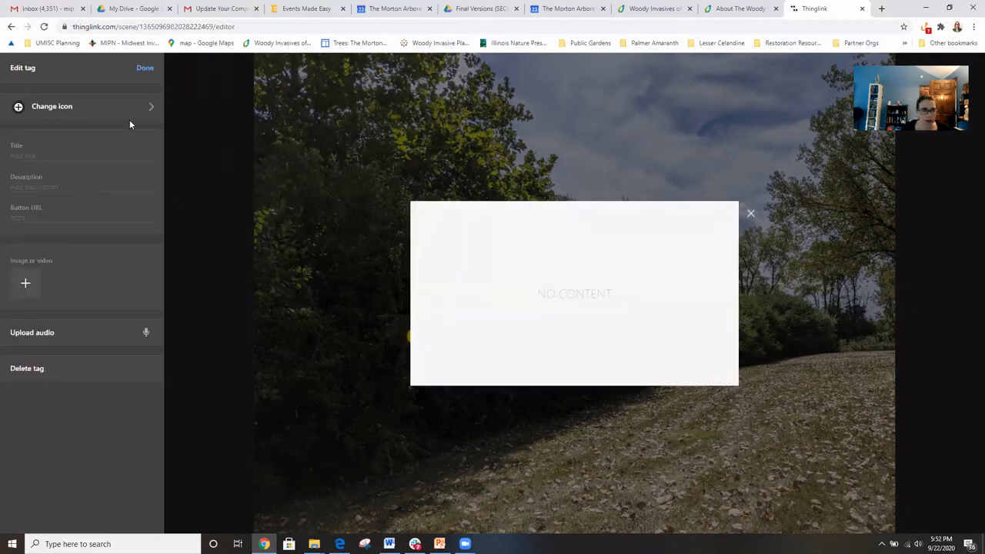
{"action": "left_click", "coordinate": [146, 107]}
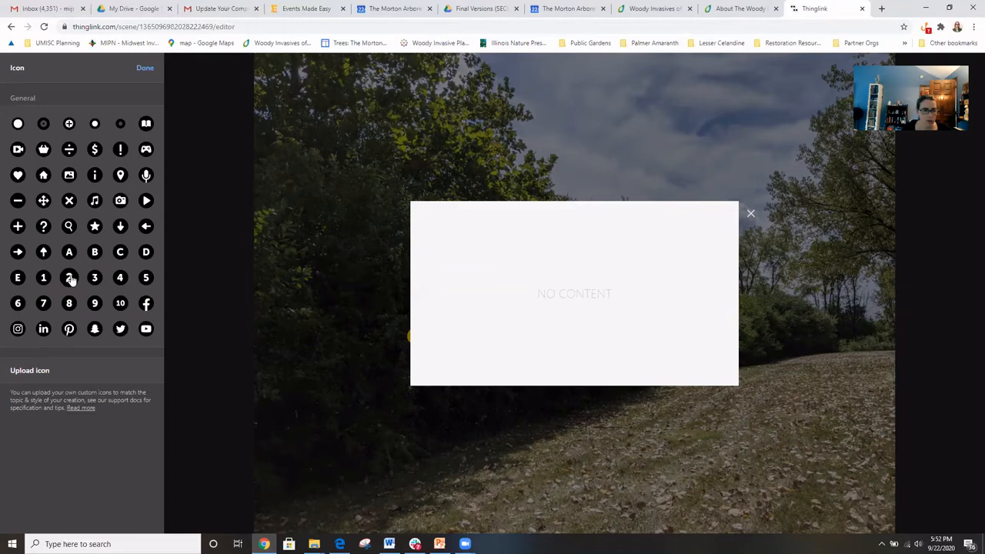
{"action": "left_click", "coordinate": [68, 278]}
{"action": "left_click", "coordinate": [95, 303]}
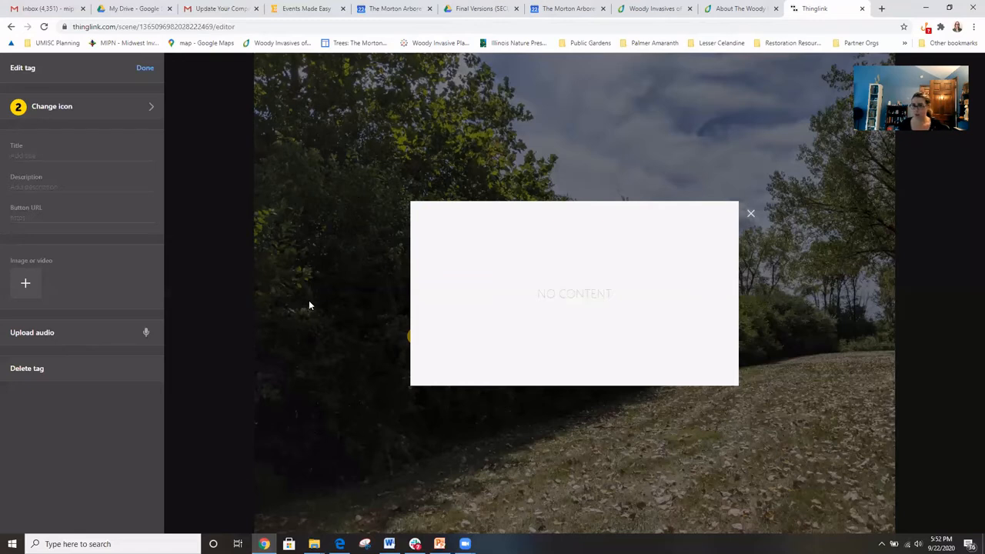
- Attach the image buckthorncutting.jpg to the number 2 tag without a title or description, and close the tag
{"action": "left_click", "coordinate": [40, 153]}
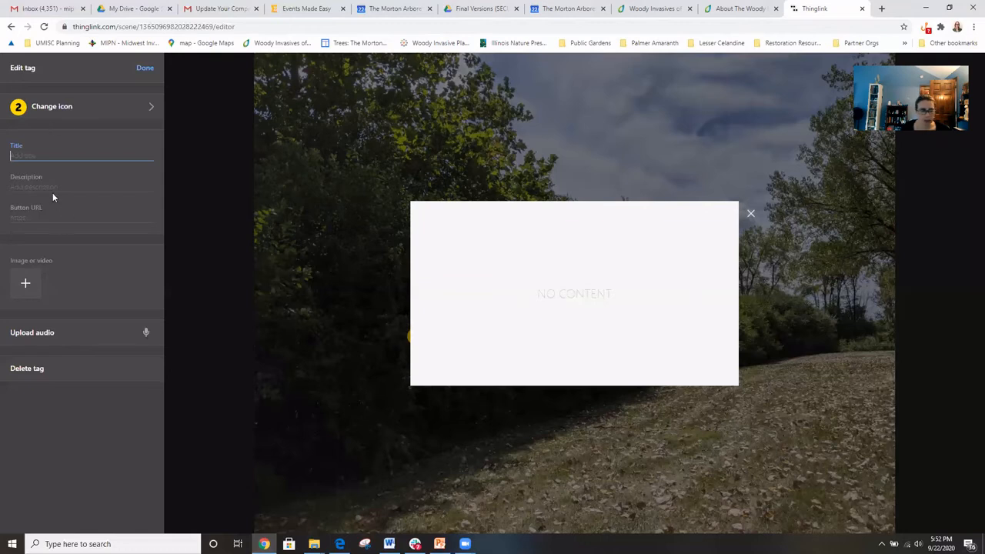
{"action": "left_click", "coordinate": [28, 286]}
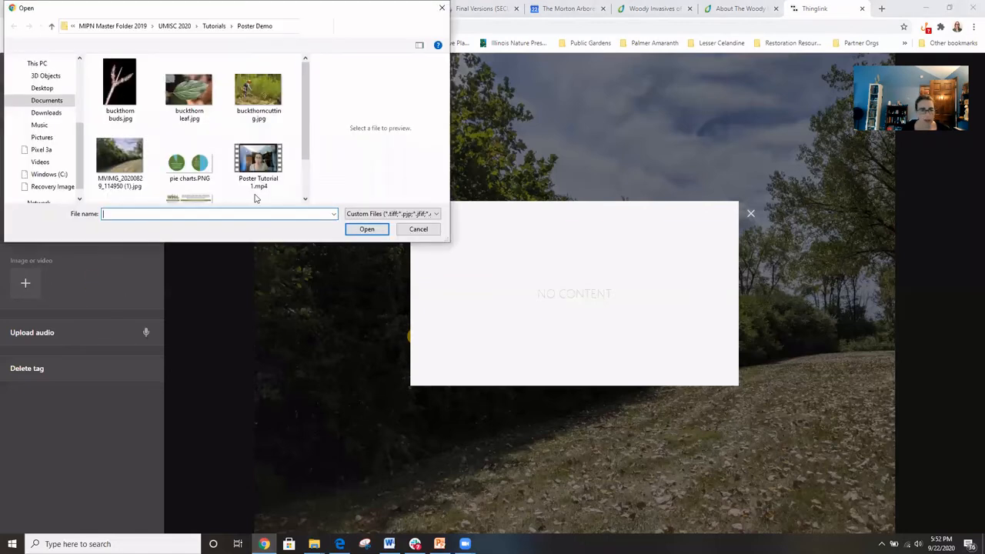
{"action": "scroll", "coordinate": [174, 158], "scroll_direction": "down", "scroll_amount": 1}
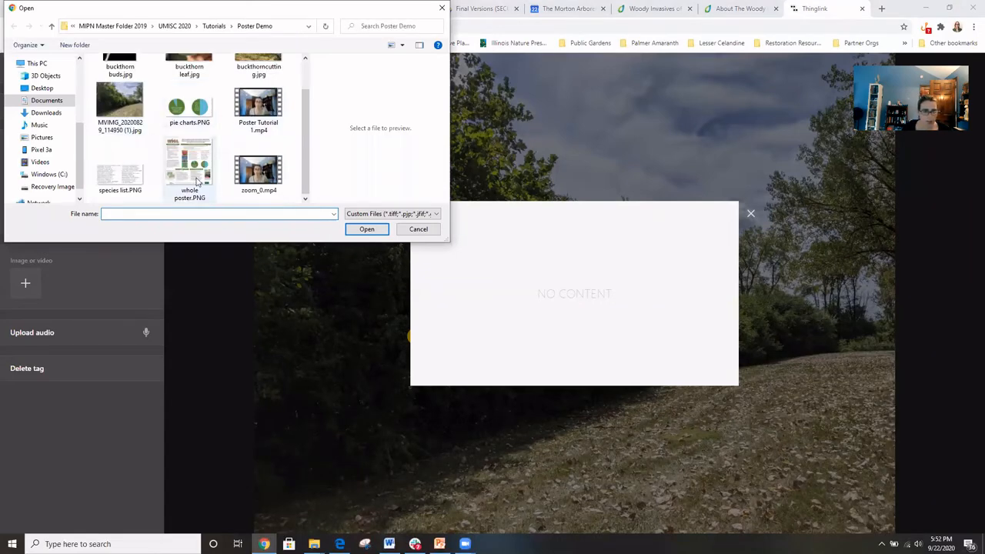
{"action": "scroll", "coordinate": [173, 161], "scroll_direction": "up", "scroll_amount": 1}
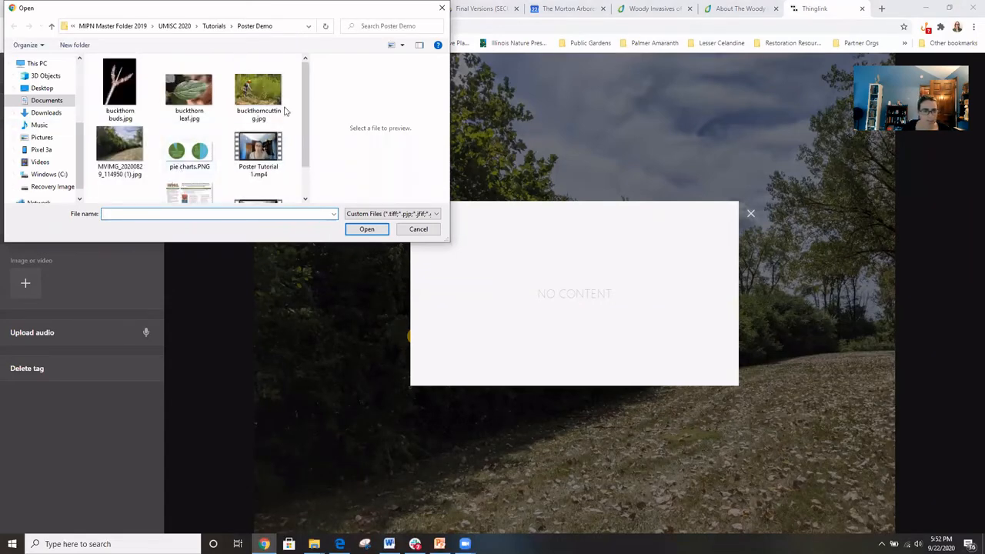
{"action": "left_click", "coordinate": [257, 91]}
{"action": "left_click", "coordinate": [357, 230]}
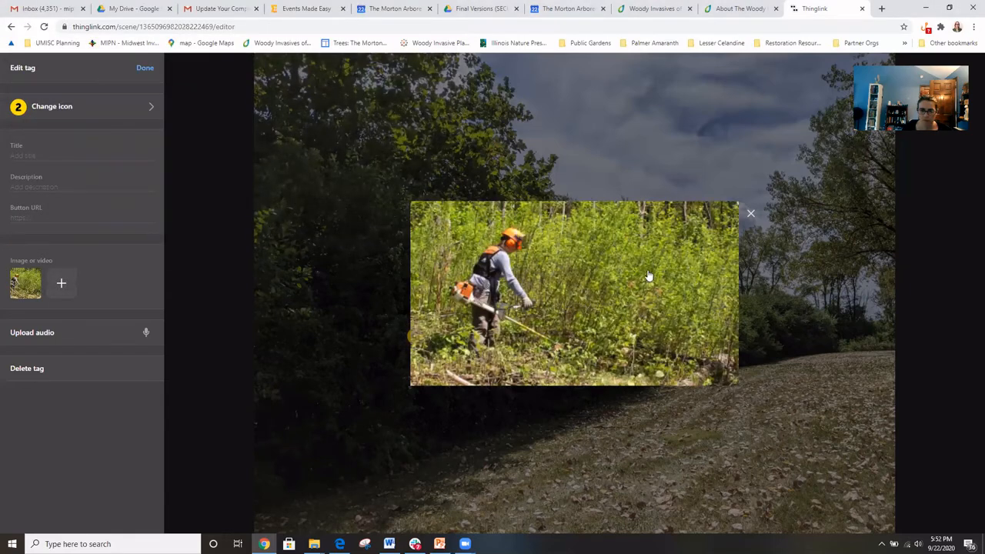
{"action": "left_click", "coordinate": [751, 213]}
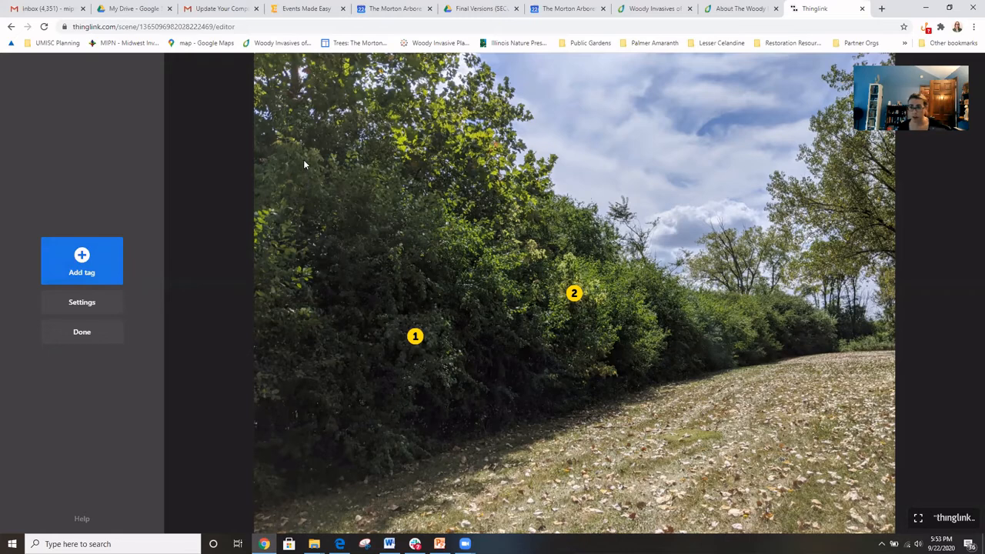
- Start a third text and media tag on the photo with the yellow number 3 icon
{"action": "left_click", "coordinate": [82, 265]}
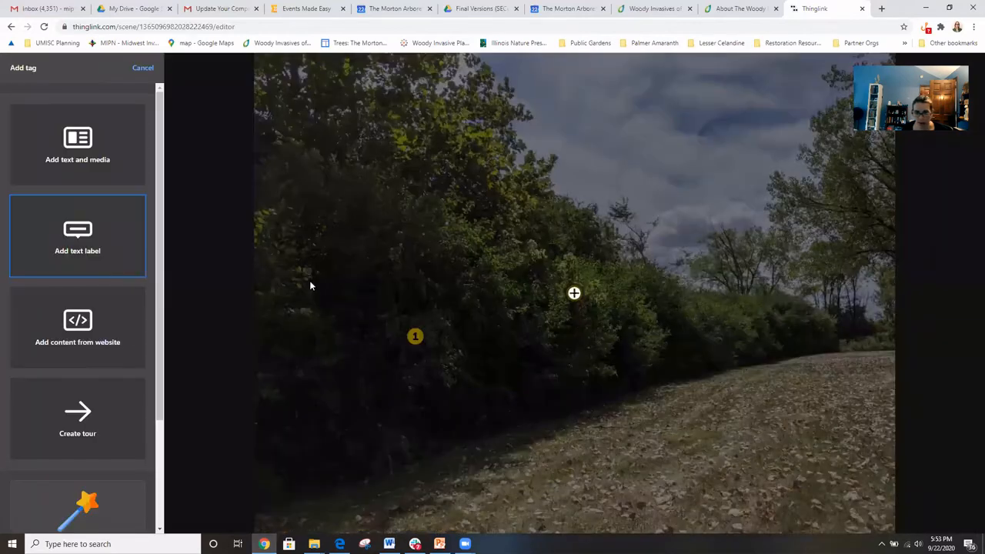
{"action": "left_click", "coordinate": [93, 162]}
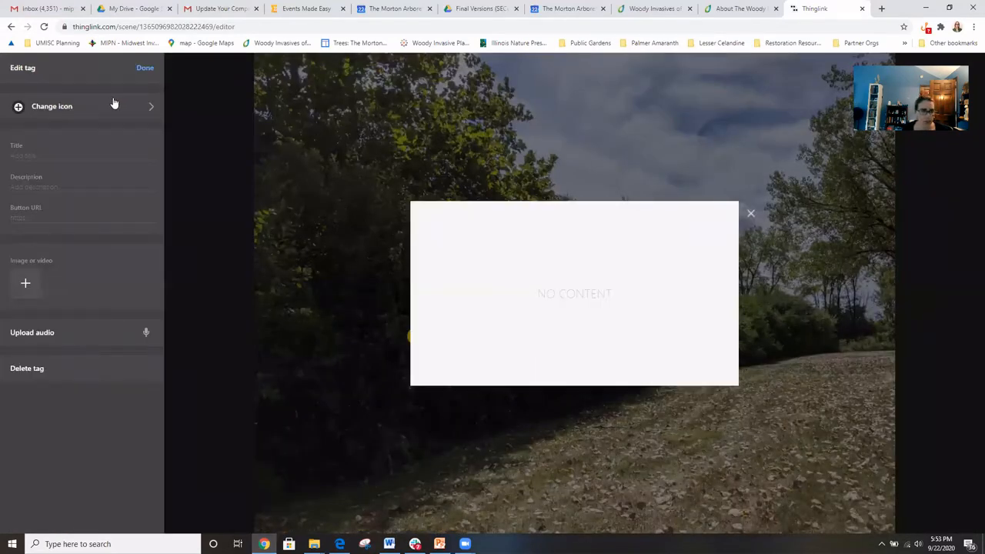
{"action": "left_click", "coordinate": [153, 107]}
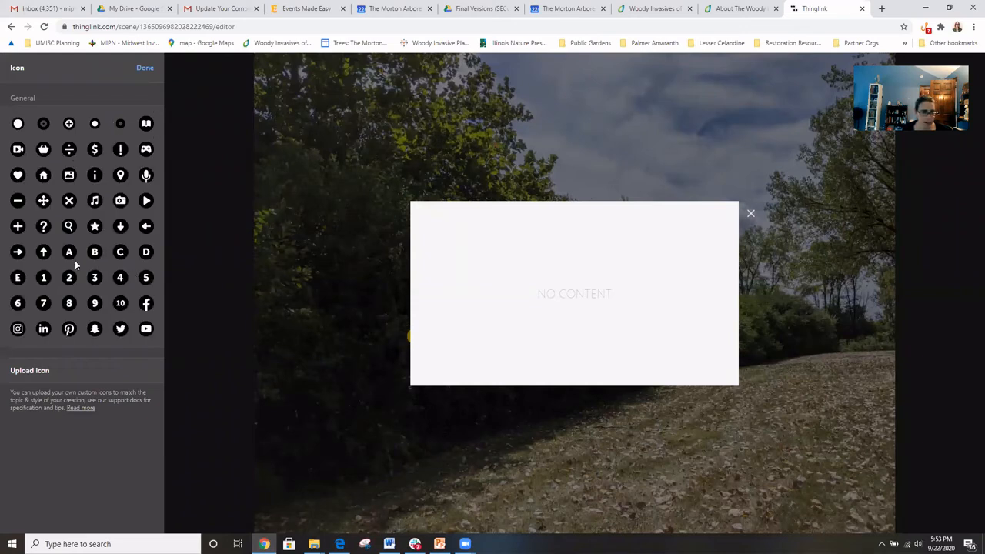
{"action": "left_click", "coordinate": [95, 278]}
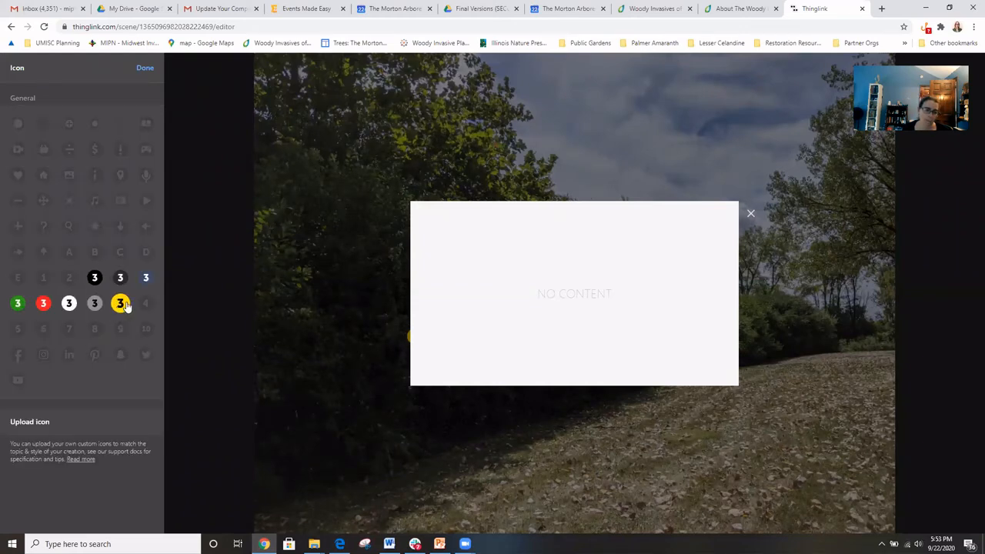
{"action": "left_click", "coordinate": [120, 303]}
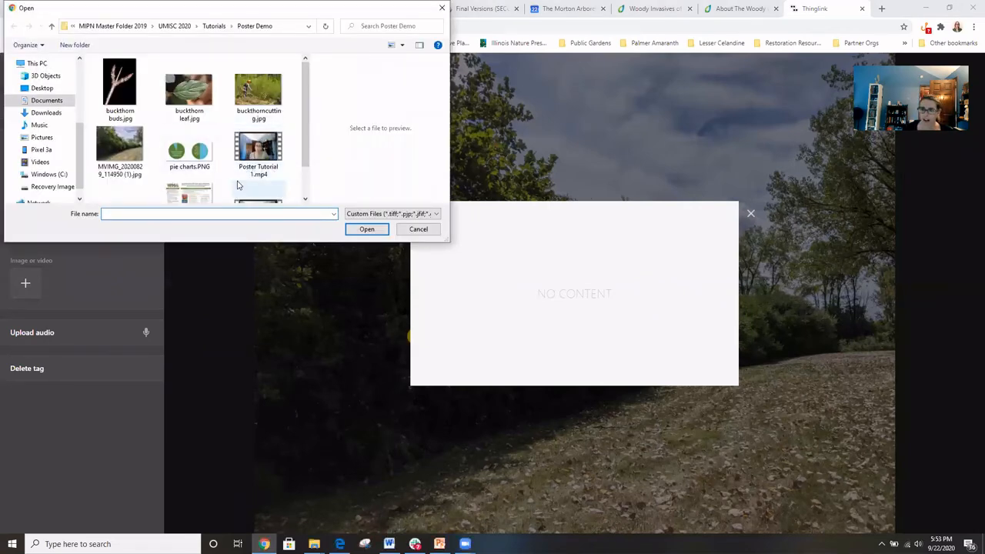
- Try to upload the video Poster Tutorial 1.mp4 to the number 3 tag, and leave the tag editor
{"action": "left_click", "coordinate": [264, 156]}
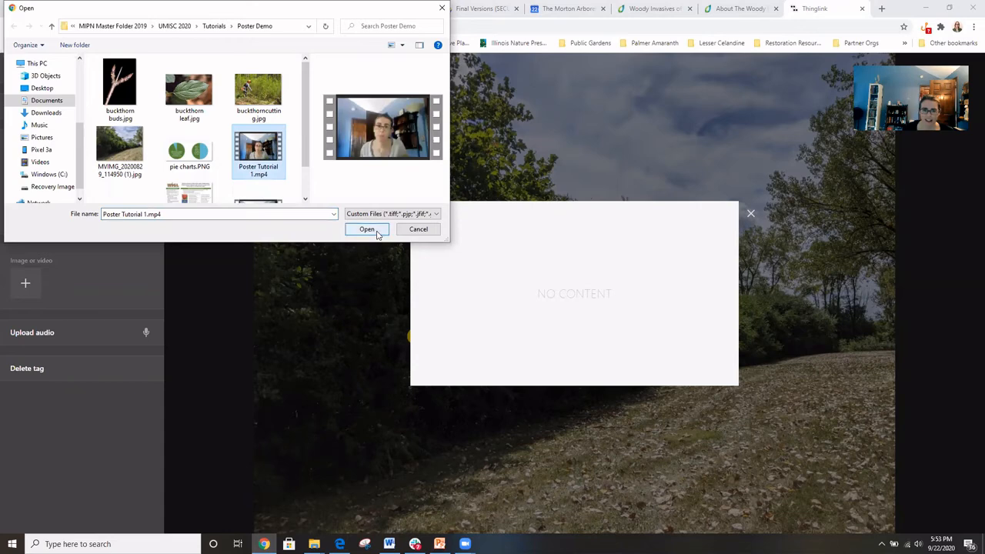
{"action": "left_click", "coordinate": [367, 229]}
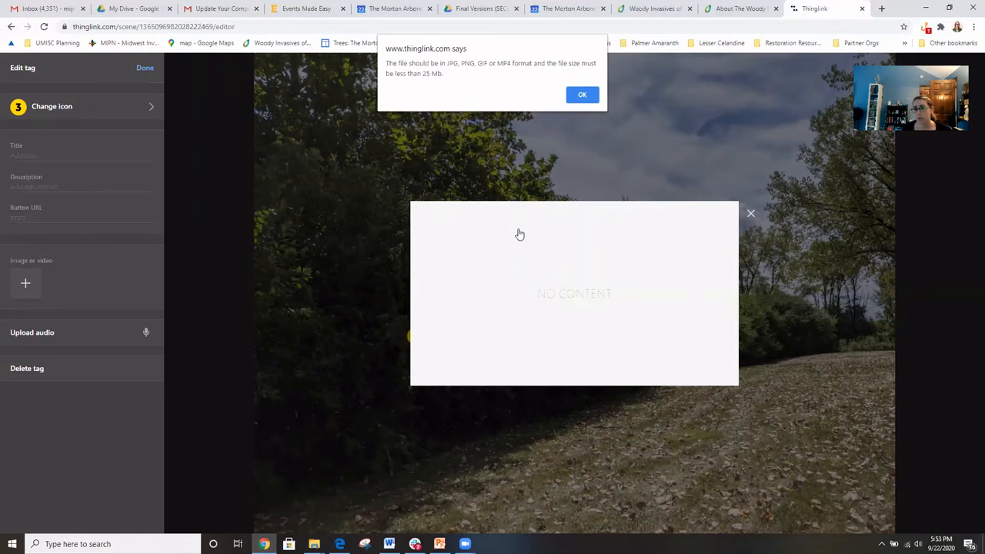
{"action": "left_click", "coordinate": [584, 95]}
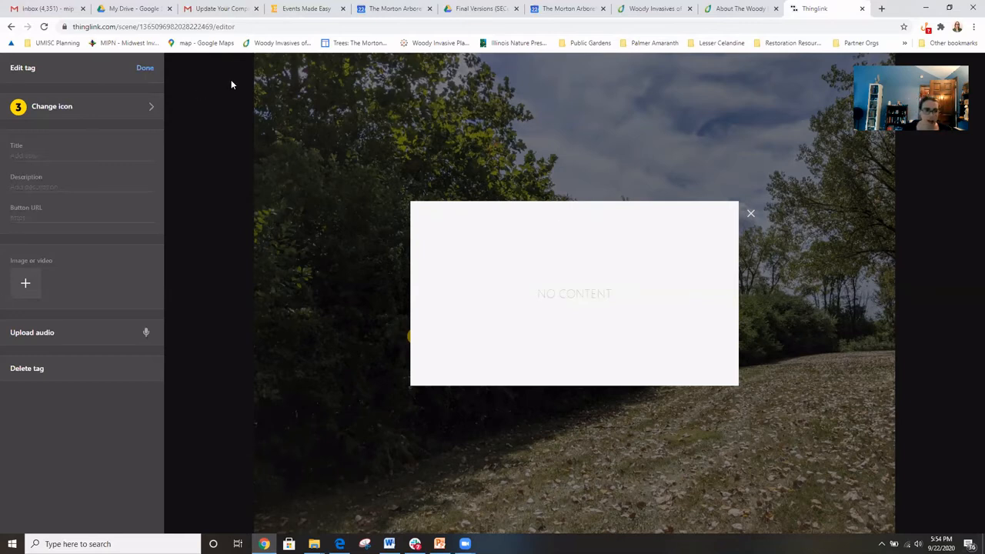
{"action": "left_click", "coordinate": [143, 67]}
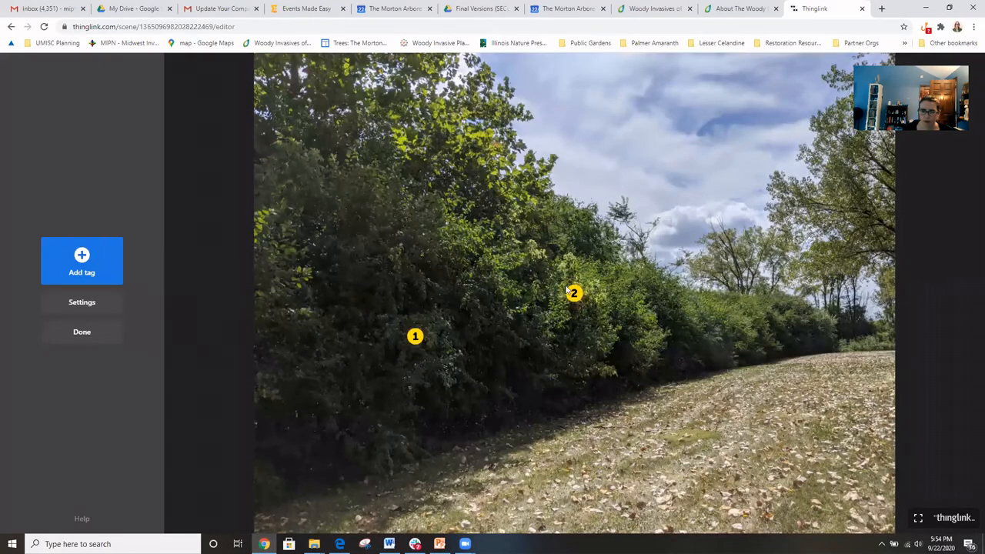
- Move the number 2 tag from the middle of the hedge up into the taller tree's foliage
{"action": "mouse_move", "coordinate": [575, 295]}
{"action": "left_mouse_down"}
{"action": "mouse_move", "coordinate": [718, 322]}
{"action": "mouse_move", "coordinate": [648, 302]}
{"action": "mouse_move", "coordinate": [355, 157]}
{"action": "mouse_move", "coordinate": [482, 196]}
{"action": "left_mouse_up"}
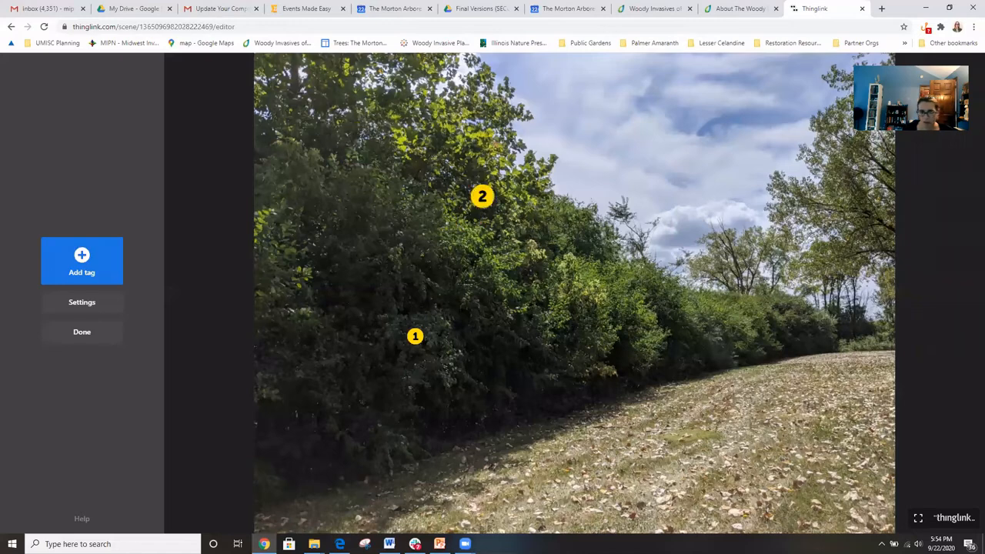
- View the scene's color scheme settings and the button background color picker, and reopen the number 1 tag to view its card
{"action": "left_click", "coordinate": [81, 304]}
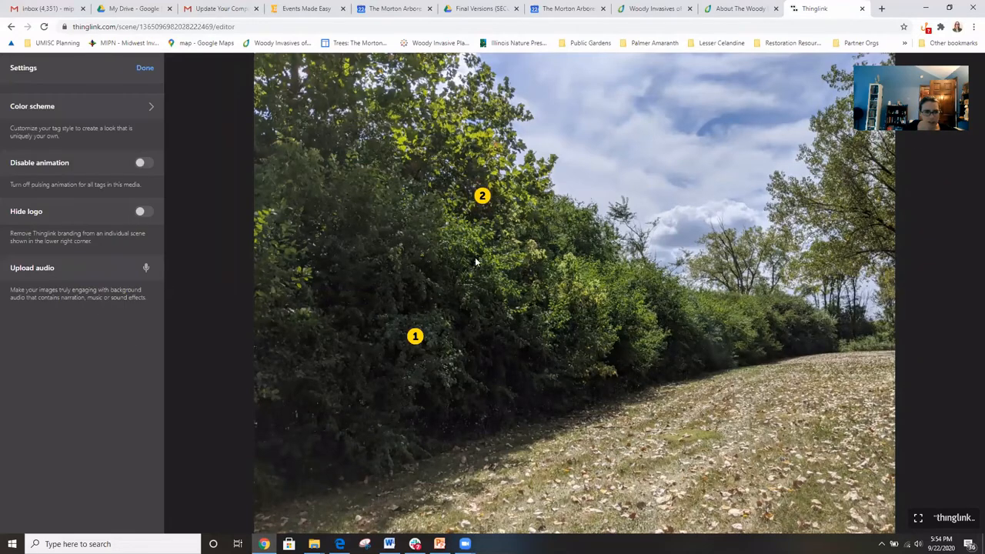
{"action": "left_click", "coordinate": [153, 106]}
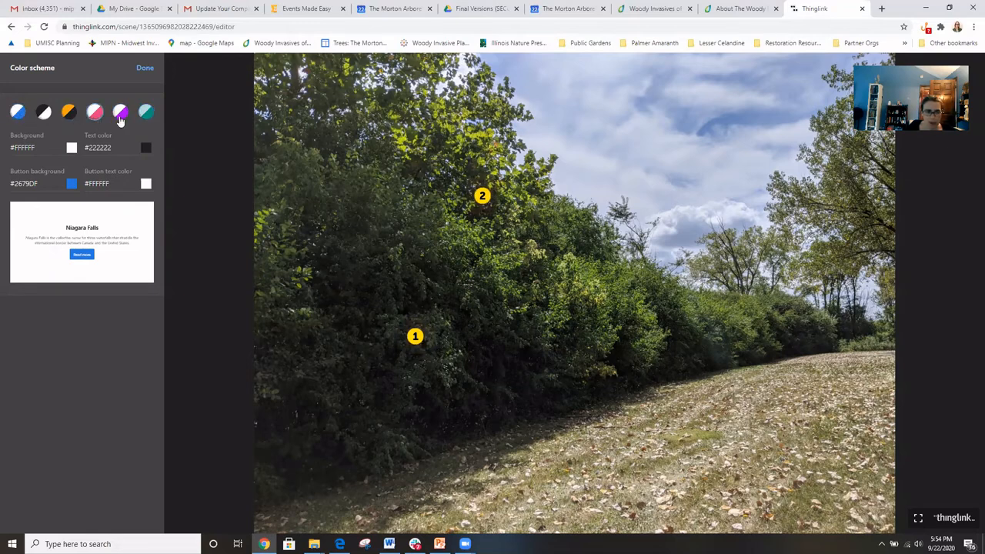
{"action": "left_click", "coordinate": [71, 185]}
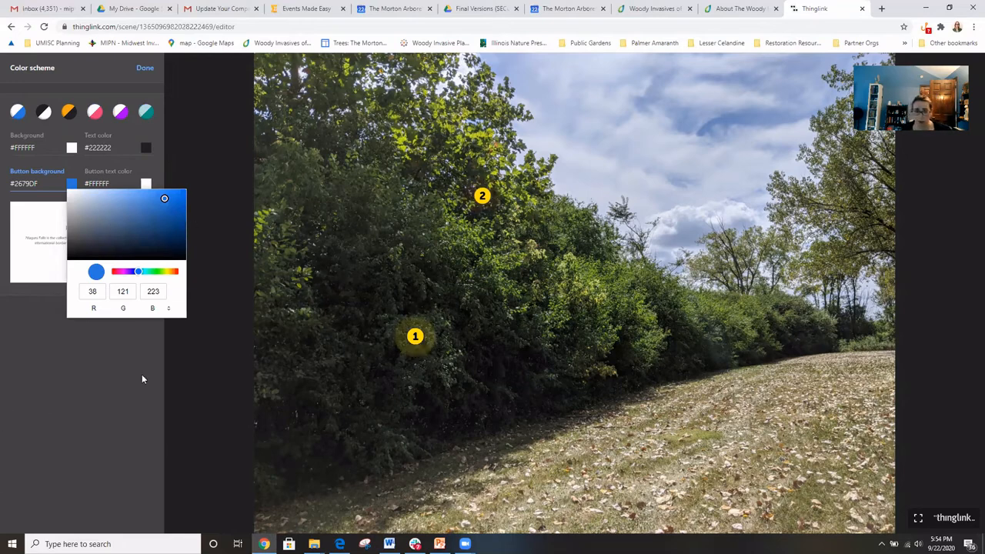
{"action": "left_click", "coordinate": [415, 336]}
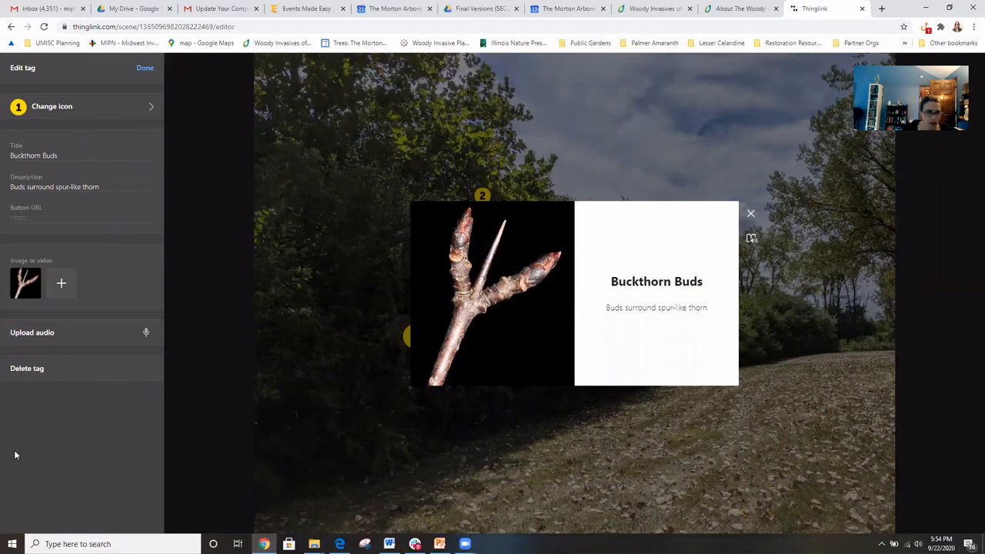
- Leave the number 1 tag's editor, view the scene's general settings for animation, logo and background audio, and close them
{"action": "left_click", "coordinate": [146, 69]}
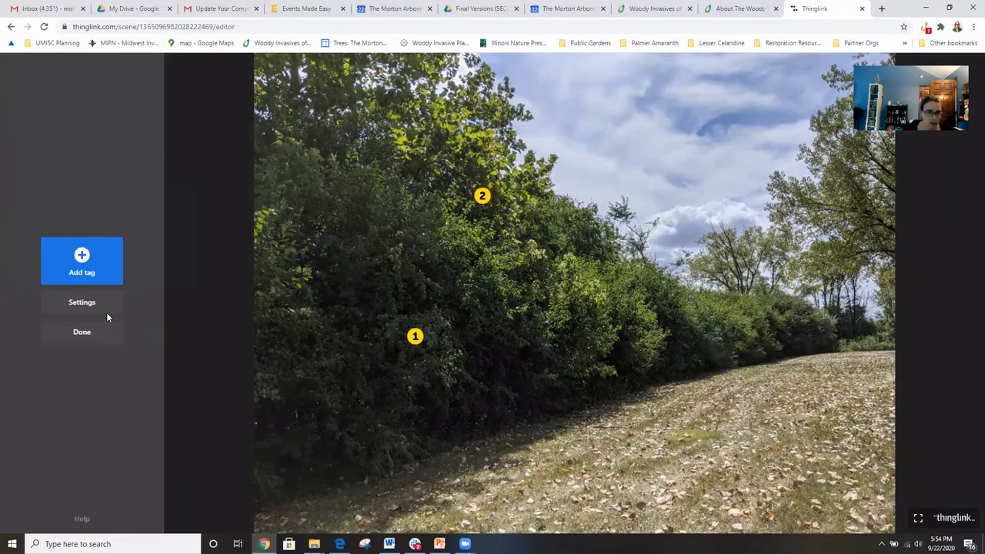
{"action": "left_click", "coordinate": [102, 302]}
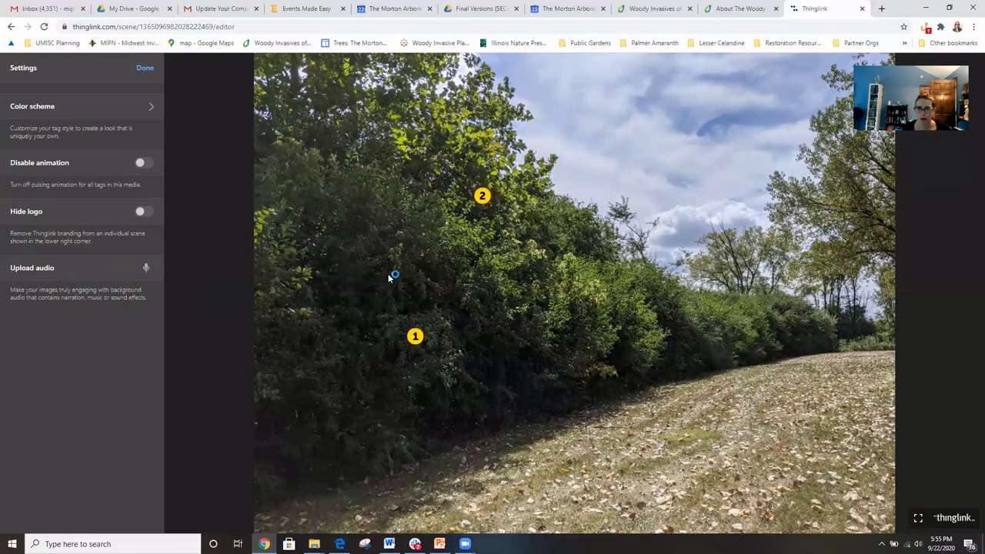
{"action": "left_click", "coordinate": [144, 71]}
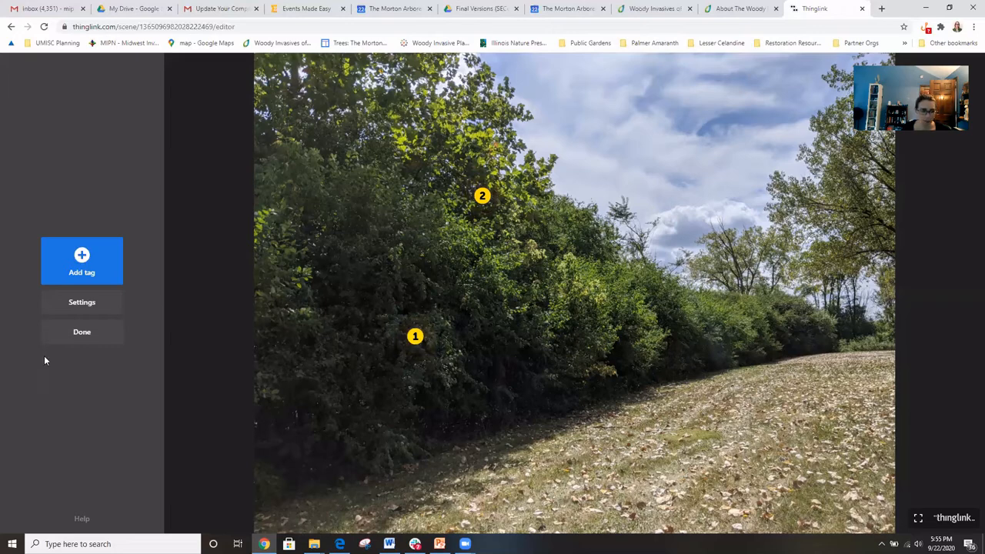
- Finish editing the scene, open its publishing options and save its privacy setting as Public
{"action": "left_click", "coordinate": [81, 338]}
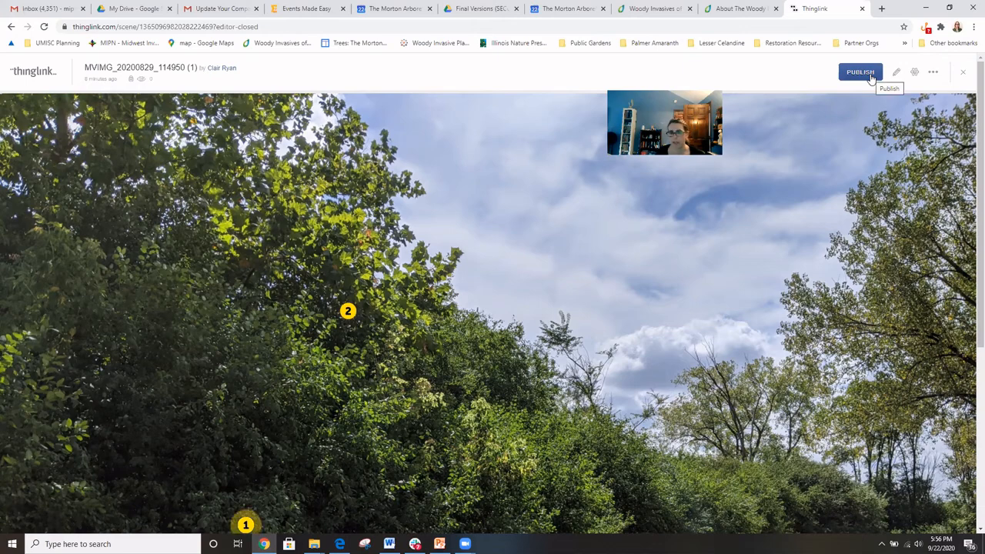
{"action": "left_click", "coordinate": [871, 75]}
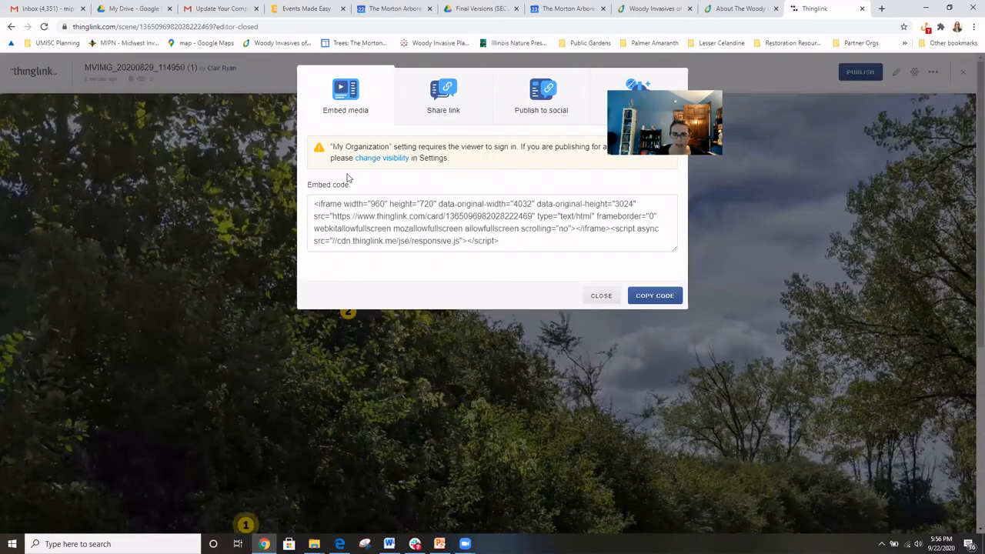
{"action": "left_click", "coordinate": [383, 158]}
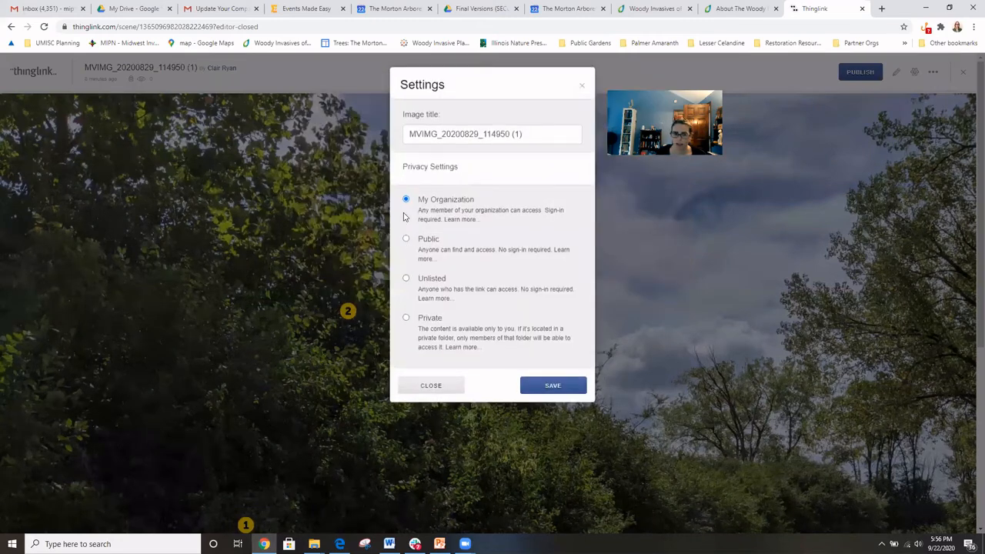
{"action": "left_click", "coordinate": [406, 240]}
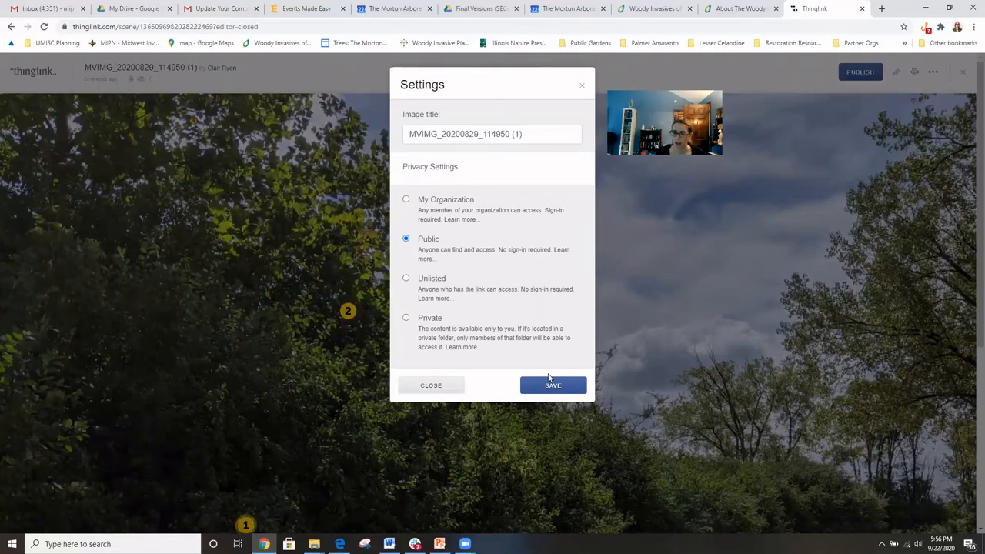
{"action": "left_click", "coordinate": [552, 386]}
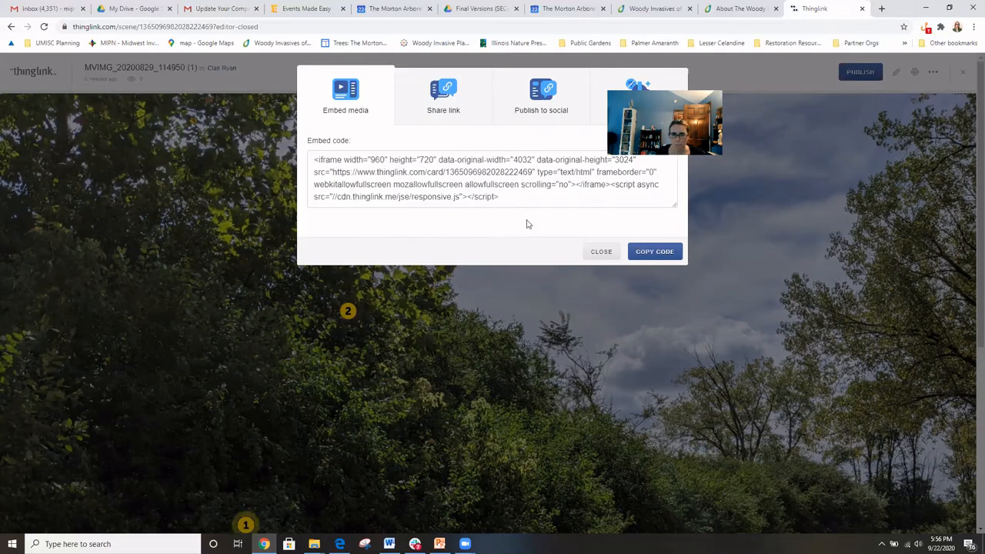
- Copy the scene's shareable link from the publishing options
{"action": "left_click", "coordinate": [444, 111]}
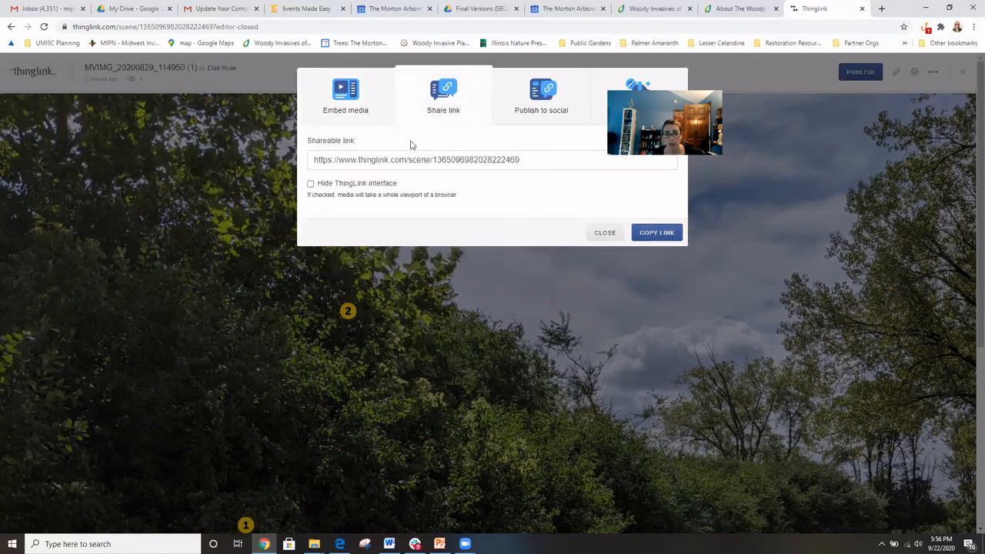
{"action": "left_click", "coordinate": [472, 158]}
{"action": "key", "text": "ctrl+c"}
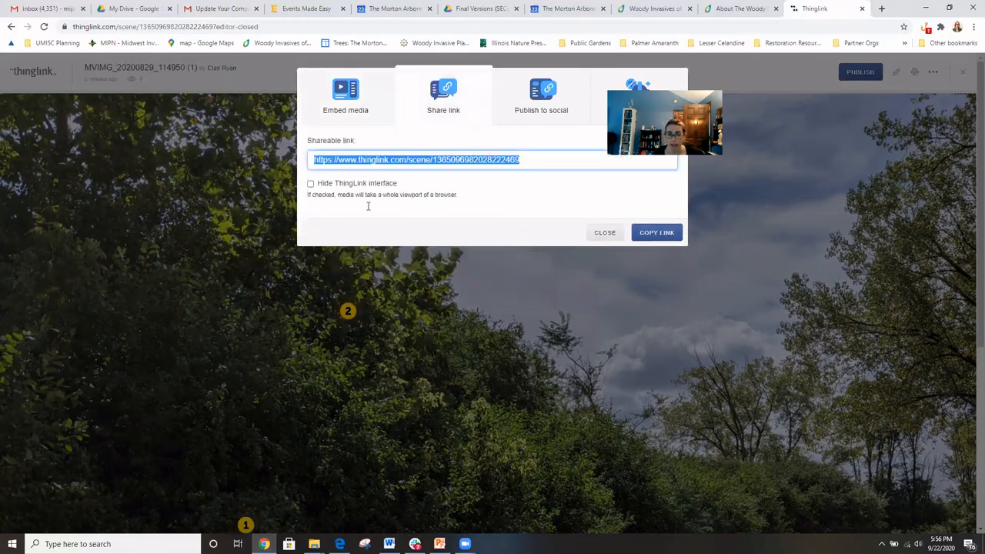
{"action": "left_click", "coordinate": [658, 235]}
- Switch to the EventMobi profile and open the WIGL Poster's company details at the Call to Action section
{"action": "left_click", "coordinate": [306, 9]}
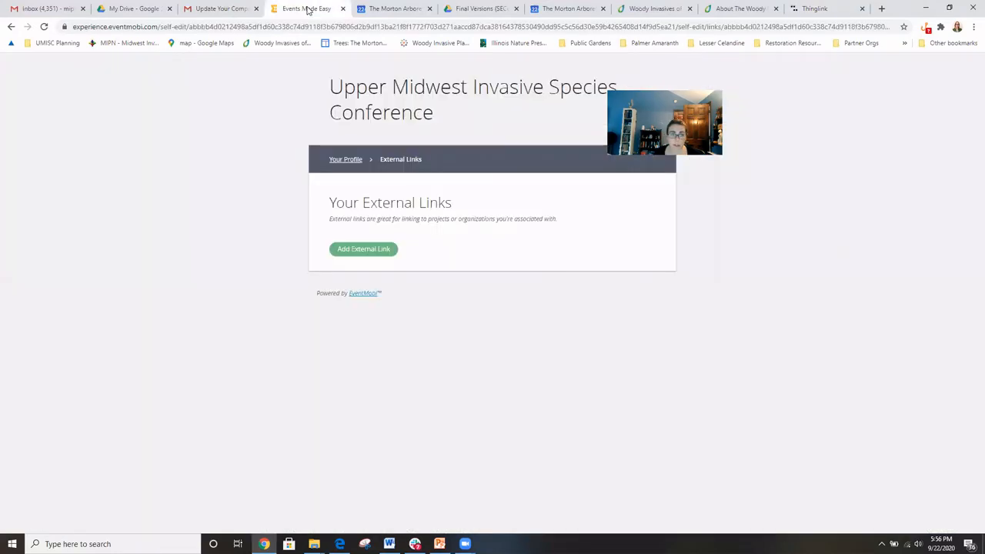
{"action": "left_click", "coordinate": [318, 160]}
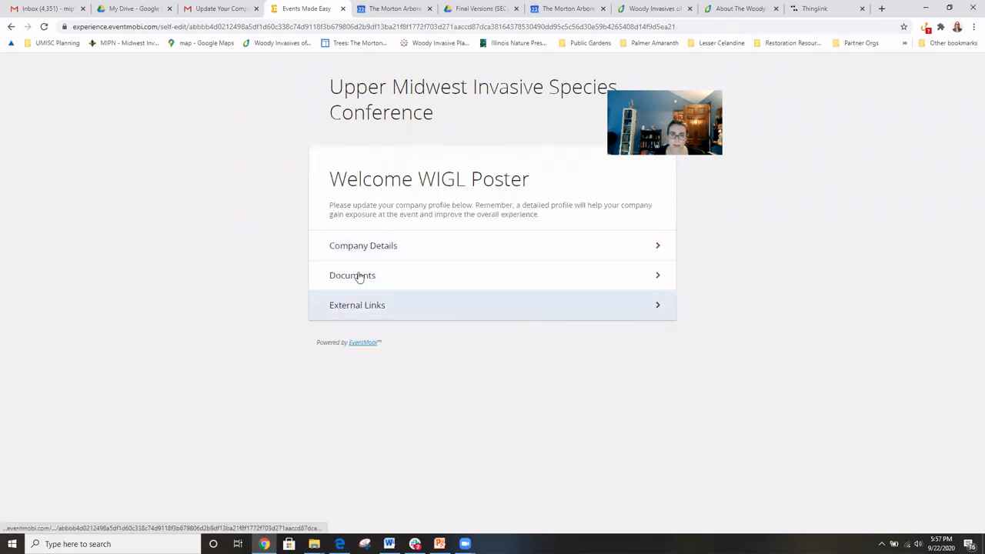
{"action": "left_click", "coordinate": [369, 258]}
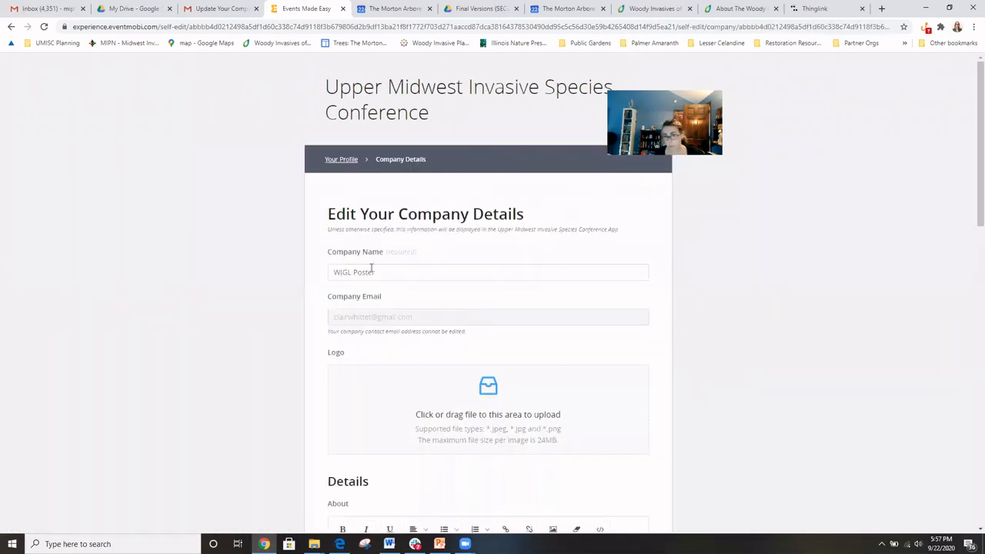
{"action": "left_click", "coordinate": [371, 265]}
{"action": "scroll", "coordinate": [404, 343], "scroll_direction": "down", "scroll_amount": 7}
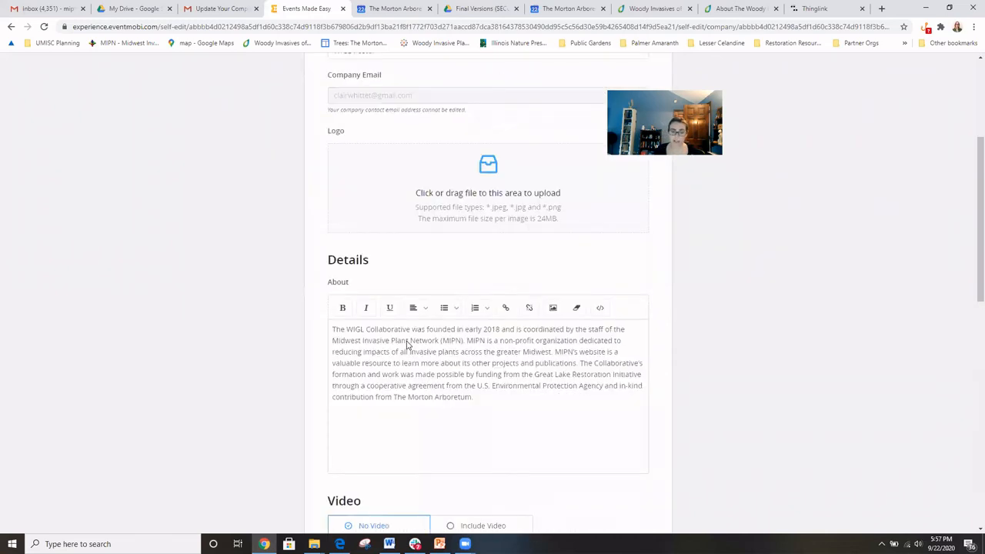
{"action": "scroll", "coordinate": [409, 332], "scroll_direction": "down", "scroll_amount": 1}
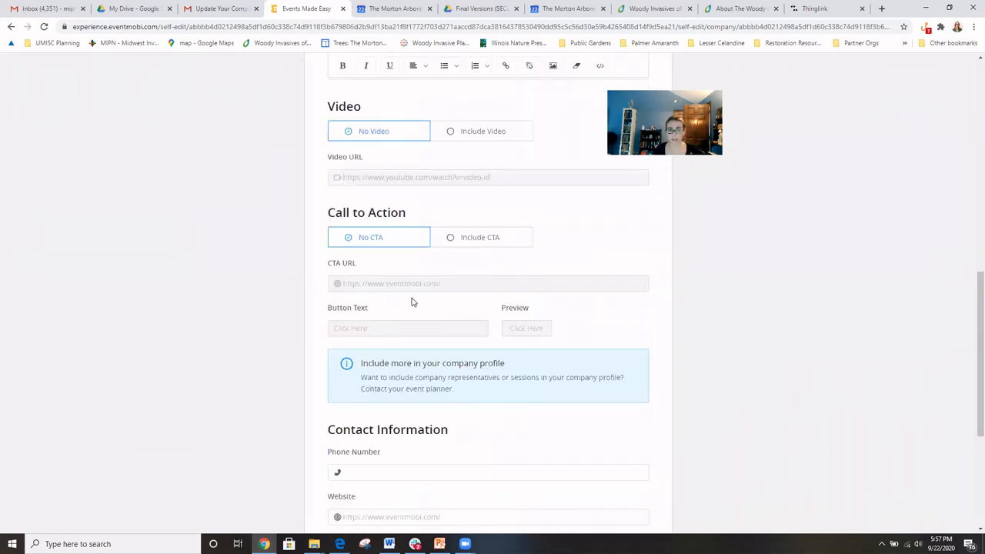
{"action": "left_click", "coordinate": [451, 238]}
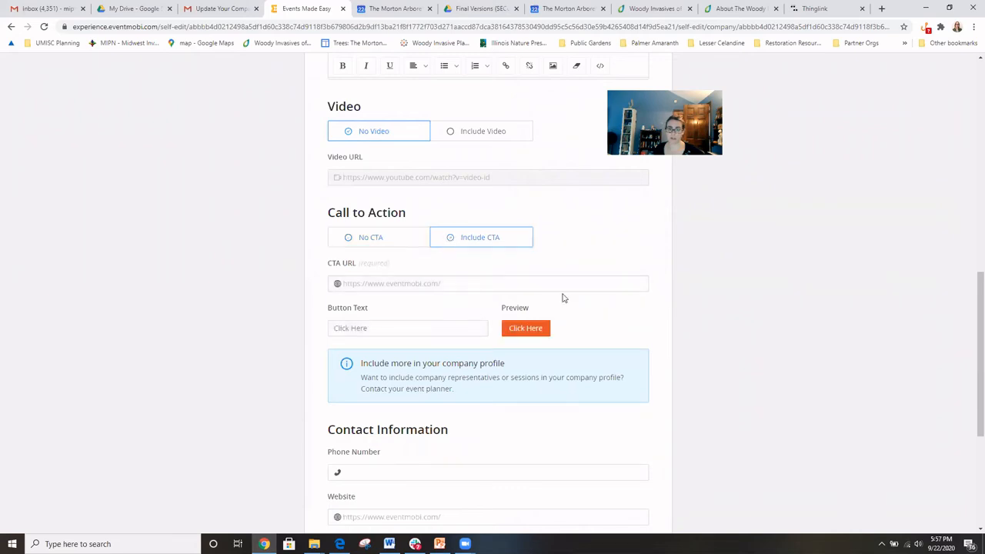
{"action": "left_click", "coordinate": [450, 283]}
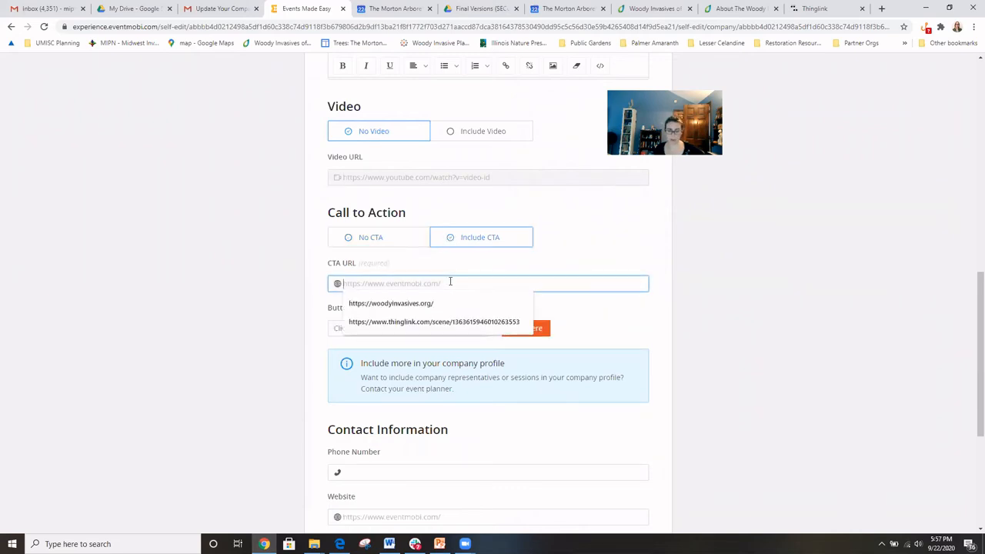
{"action": "key", "text": "ctrl+v"}
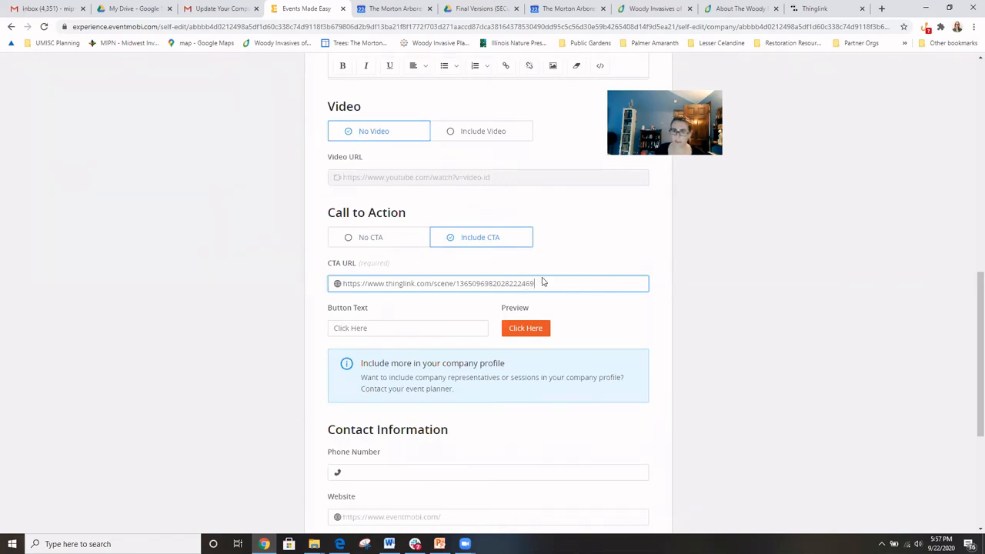
- Replace the call to action's button text with "View Poster"
{"action": "left_click", "coordinate": [392, 331]}
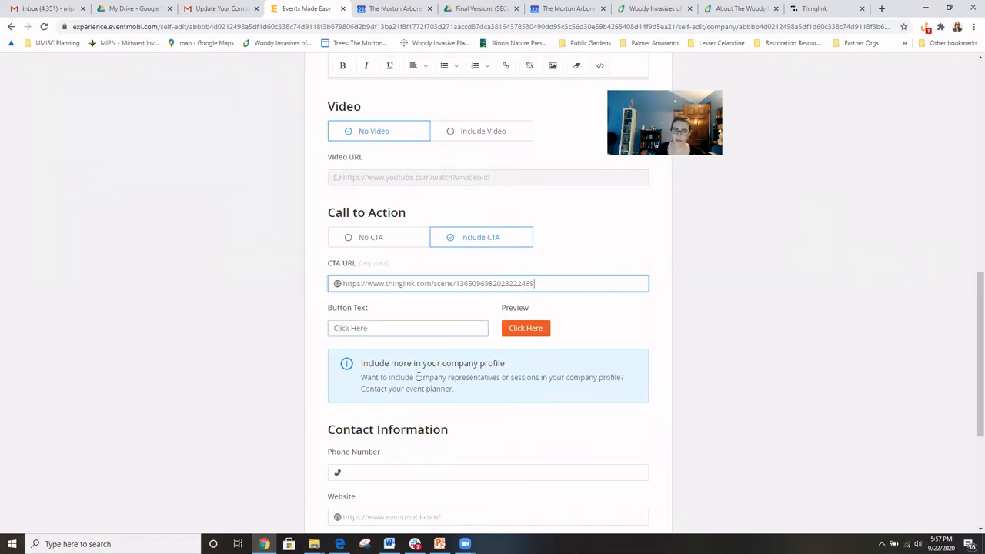
{"action": "left_click_drag", "start_coordinate": [393, 326], "coordinate": [298, 326]}
{"action": "left_click", "coordinate": [275, 328]}
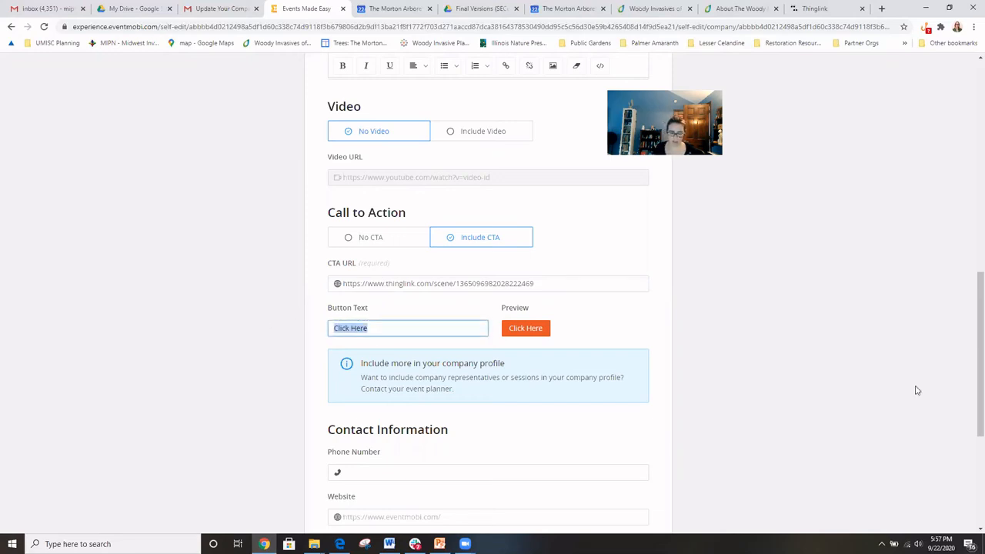
{"action": "type", "text": "Ve"}
{"action": "type", "text": "ew Poster"}
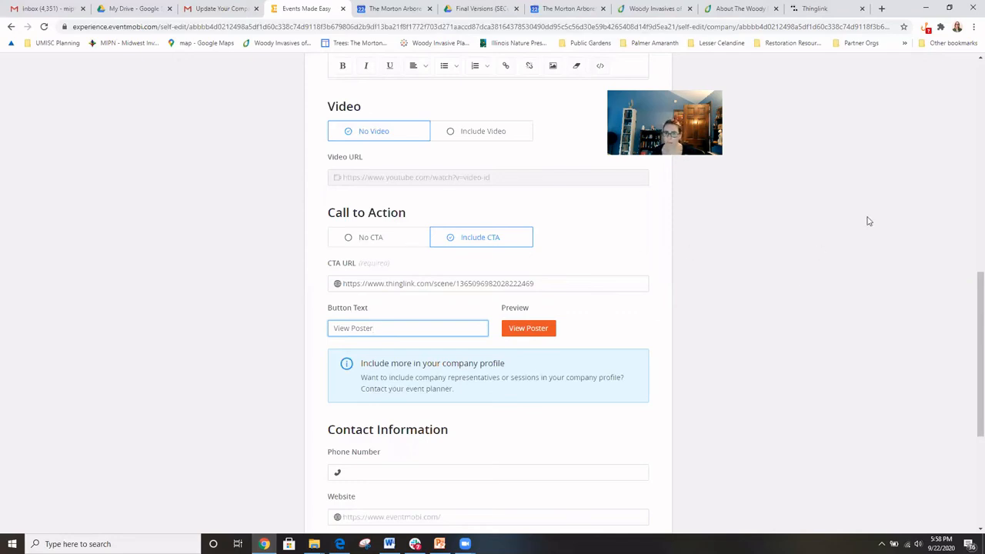
- Review the call to action's URL and save the company profile
{"action": "left_click", "coordinate": [582, 242]}
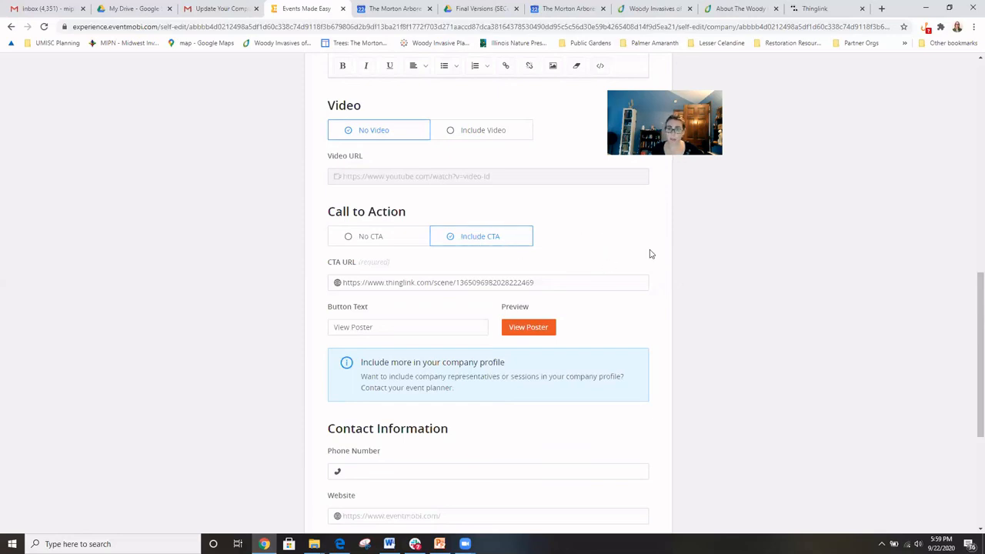
{"action": "left_click", "coordinate": [610, 283]}
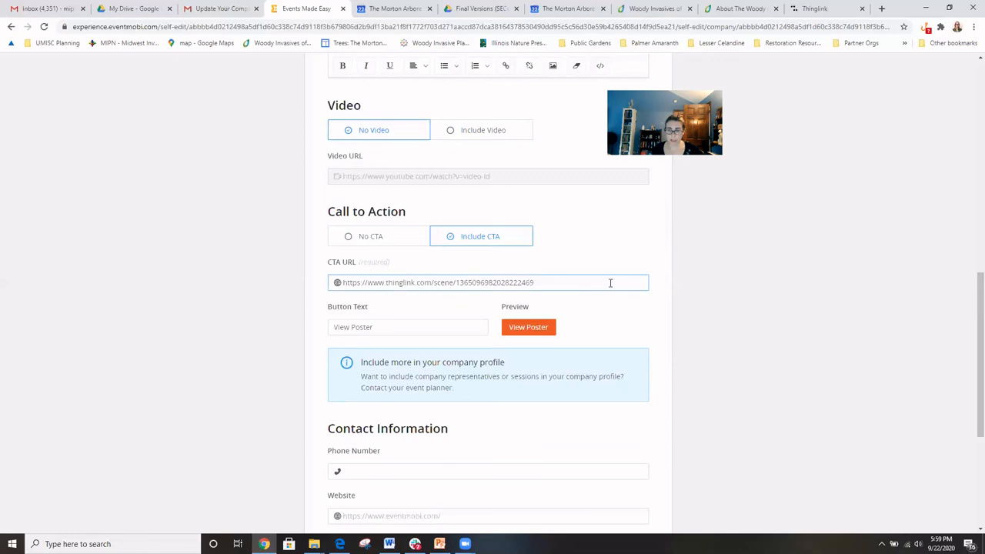
{"action": "left_click", "coordinate": [613, 296]}
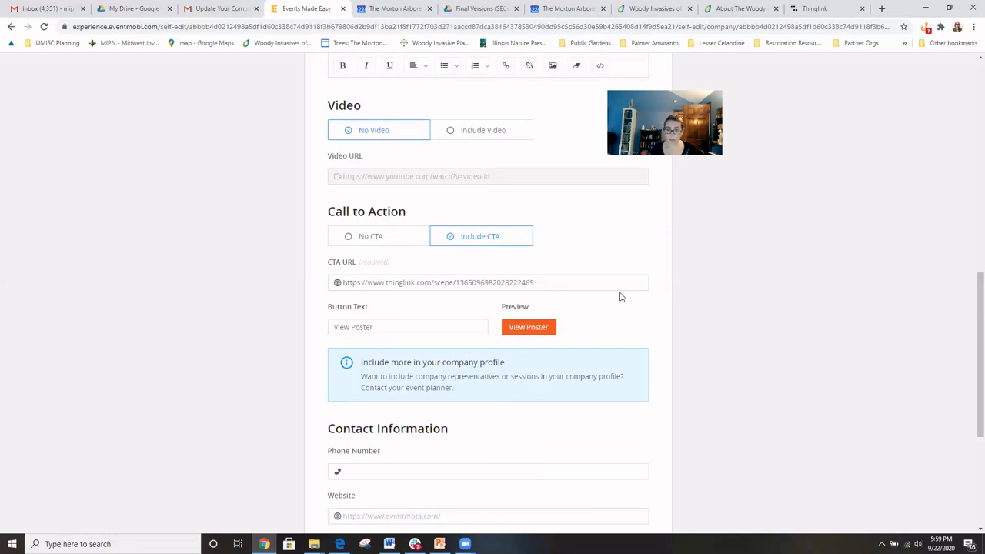
{"action": "left_click", "coordinate": [563, 284]}
{"action": "scroll", "coordinate": [673, 314], "scroll_direction": "down", "scroll_amount": 4}
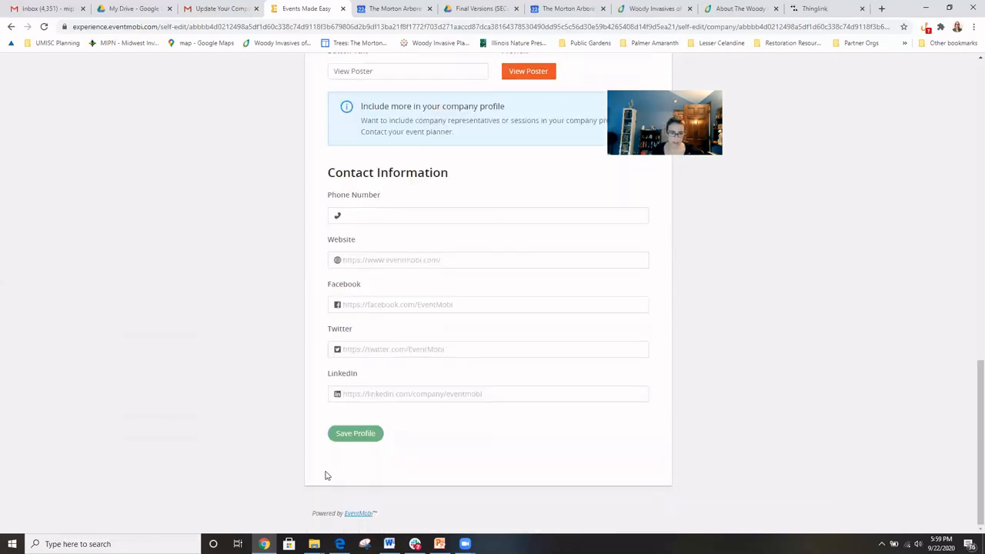
{"action": "left_click", "coordinate": [354, 433]}
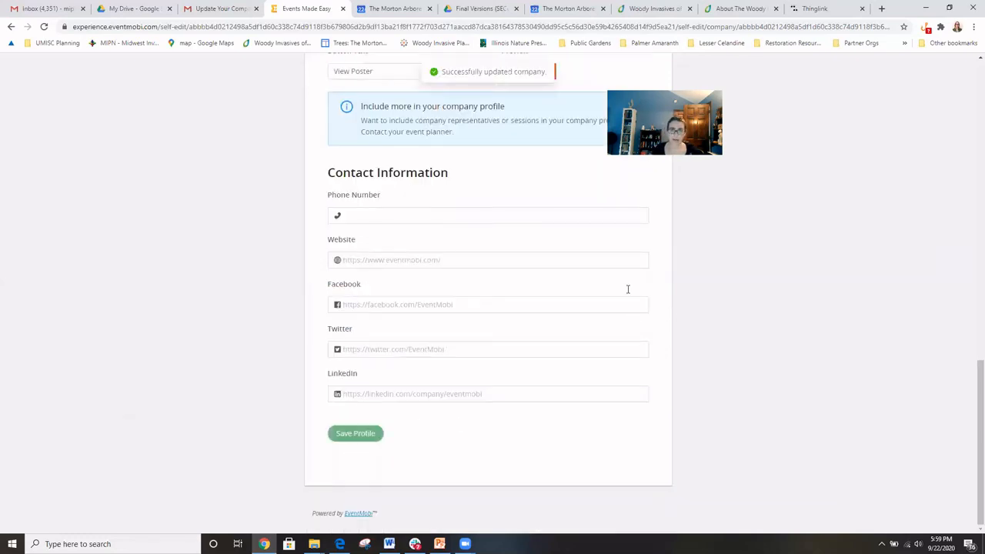